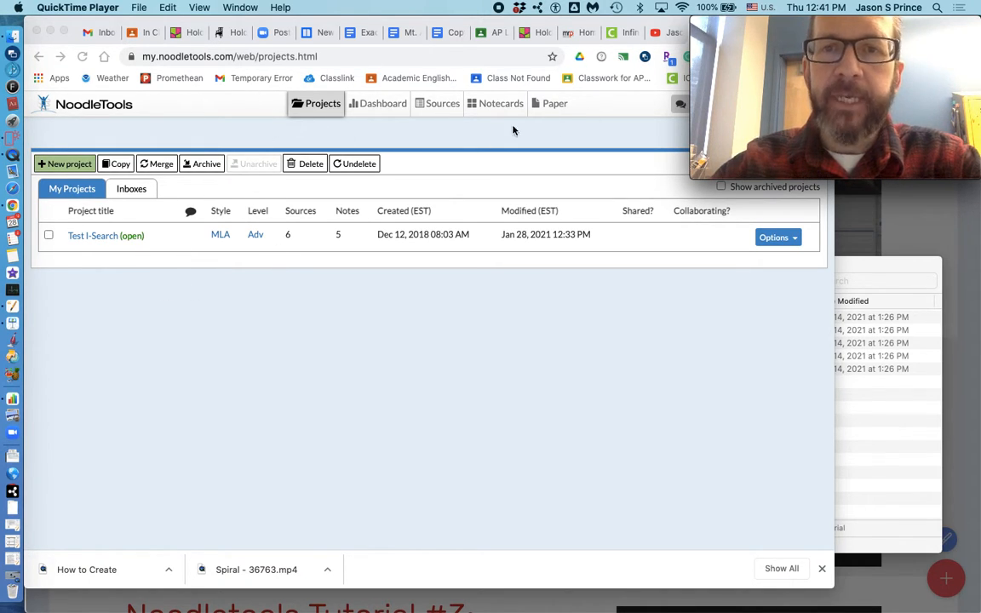
Open the Test I-Search project's source list and look through its citations.
{"action": "left_click", "coordinate": [372, 105]}
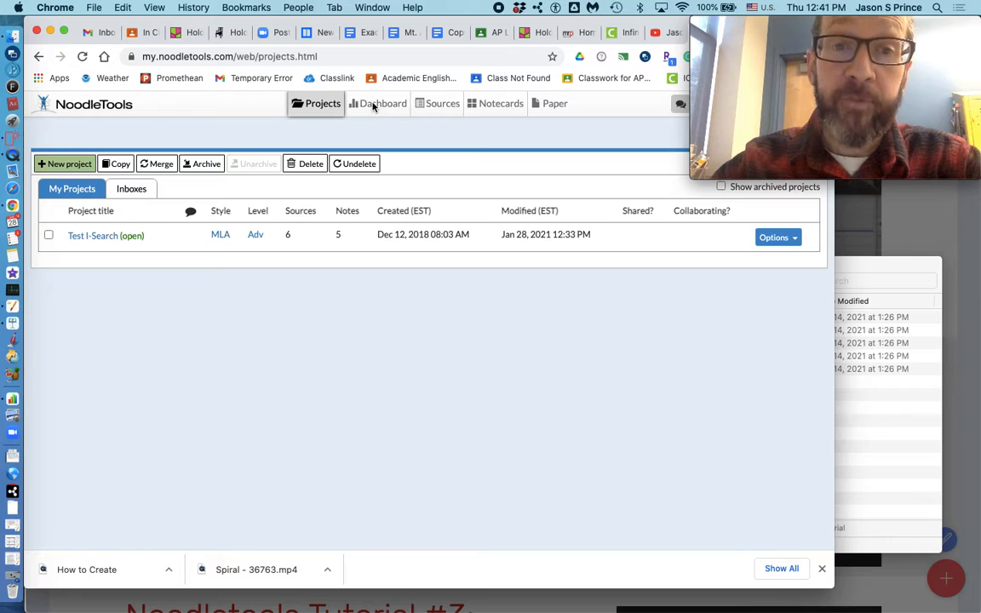
{"action": "left_click", "coordinate": [441, 111]}
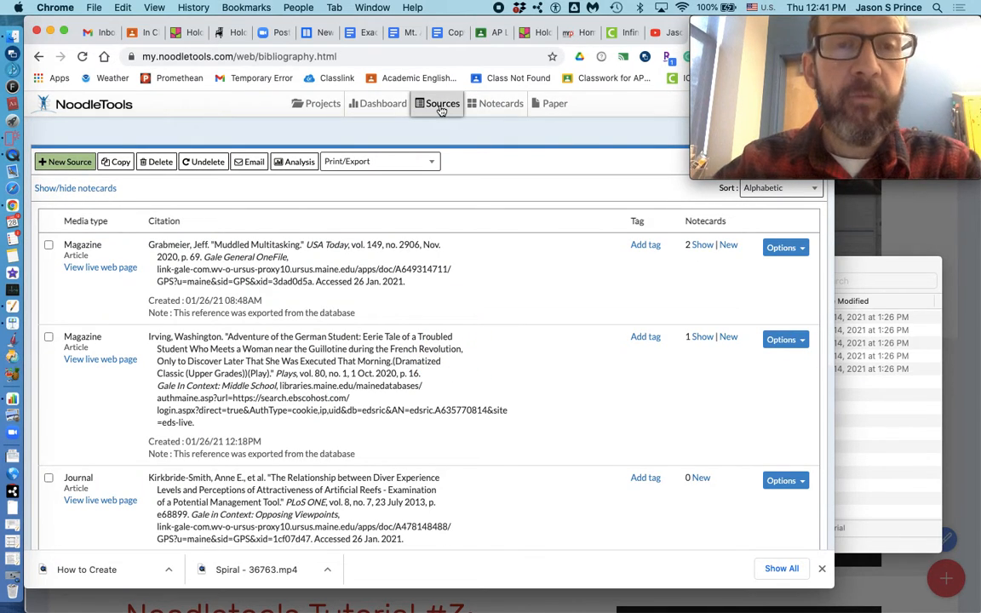
{"action": "scroll", "coordinate": [353, 366], "scroll_direction": "down", "scroll_amount": 3}
{"action": "scroll", "coordinate": [352, 364], "scroll_direction": "up", "scroll_amount": 3}
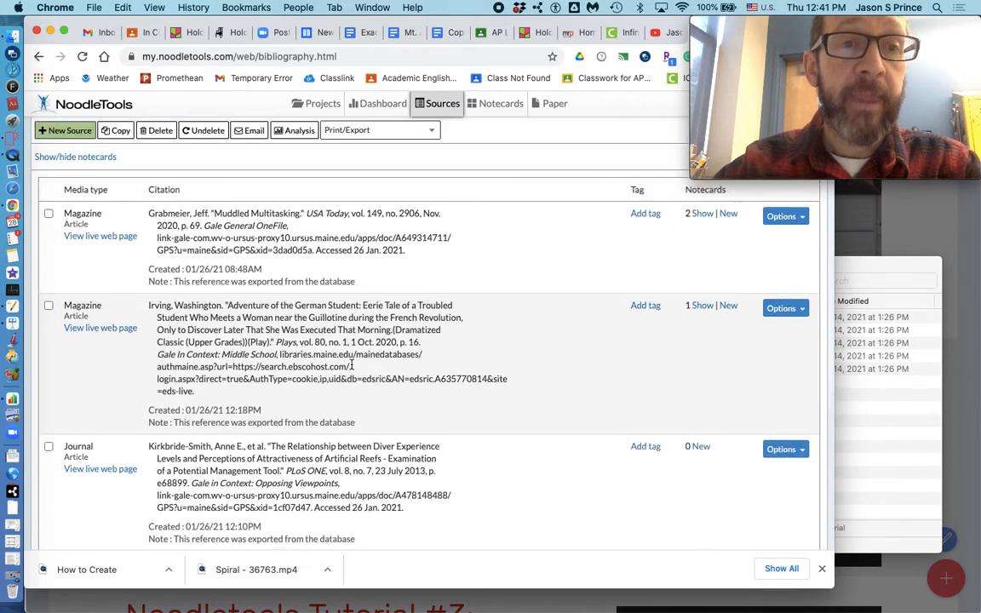
{"action": "scroll", "coordinate": [352, 366], "scroll_direction": "up", "scroll_amount": 1}
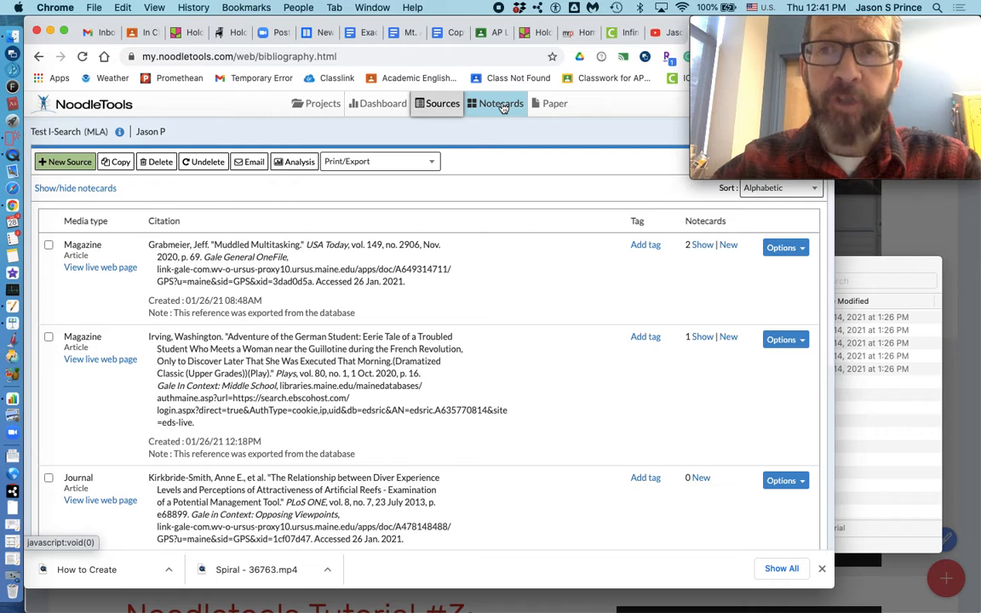
Open the project's notecards and start a new notecard, moving the browser window so the whole form is visible.
{"action": "left_click", "coordinate": [502, 106]}
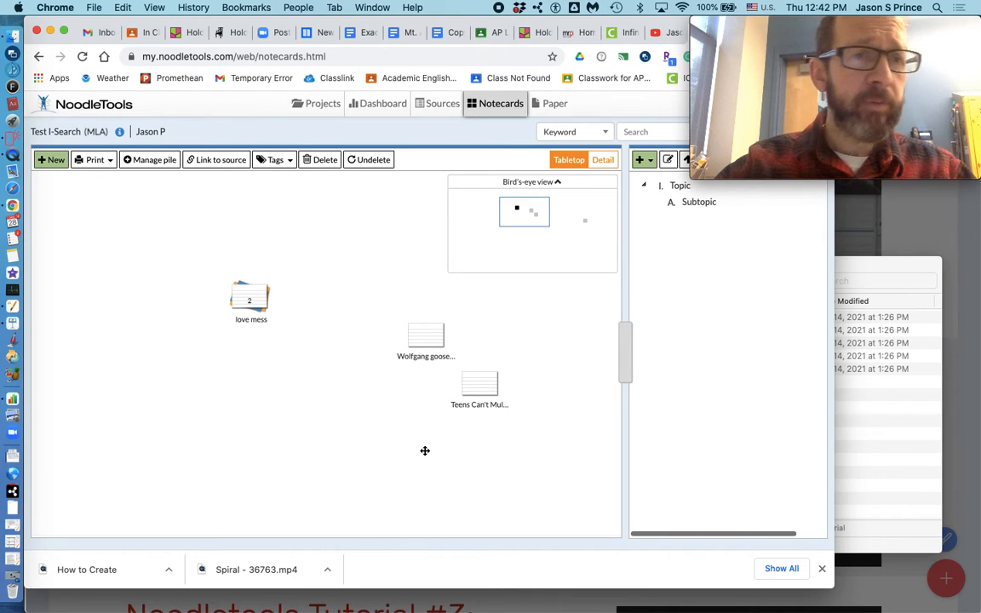
{"action": "mouse_move", "coordinate": [481, 398]}
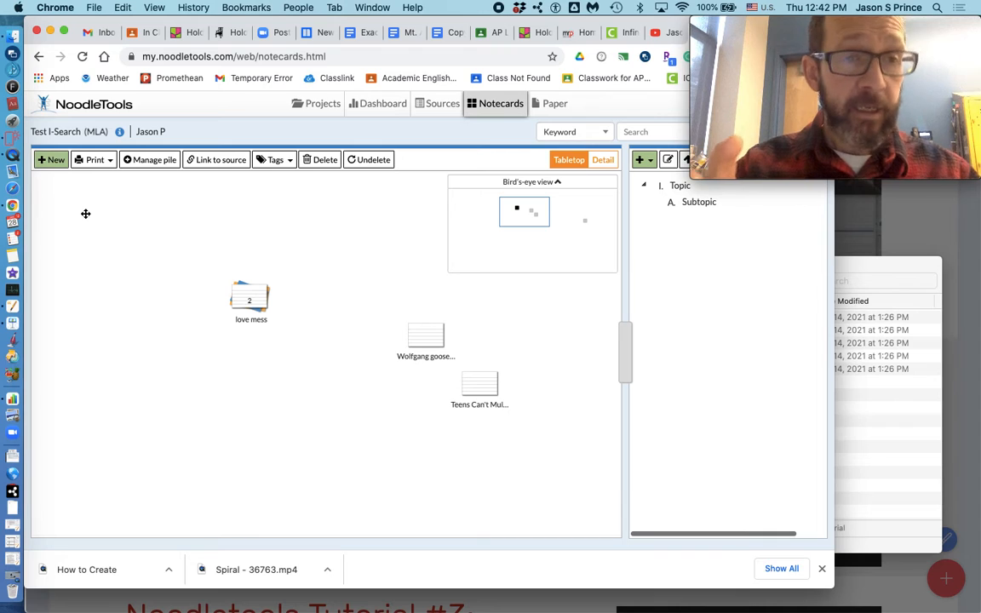
{"action": "left_click", "coordinate": [54, 163]}
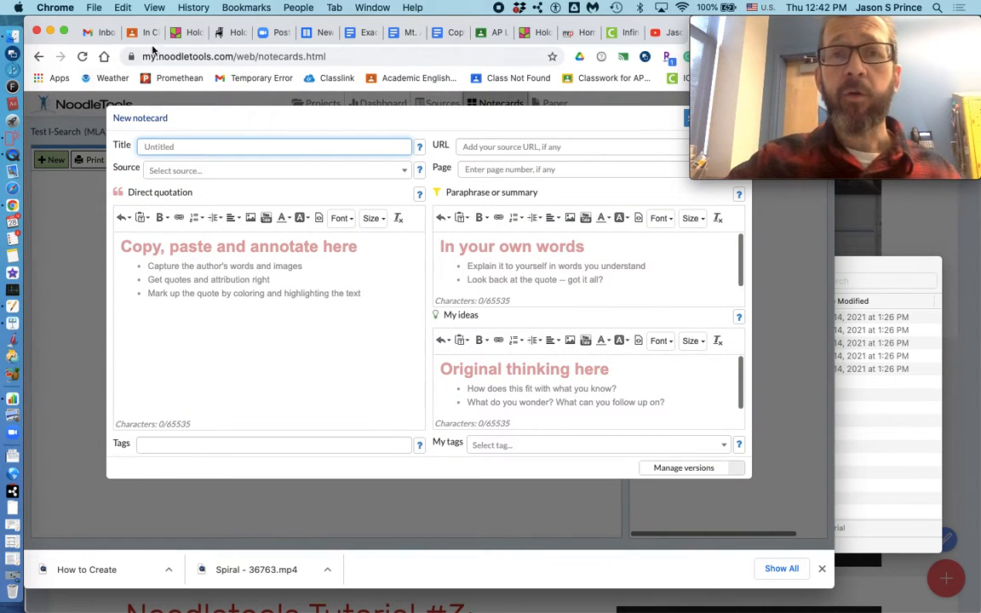
{"action": "left_click_drag", "start_coordinate": [386, 23], "coordinate": [328, 23]}
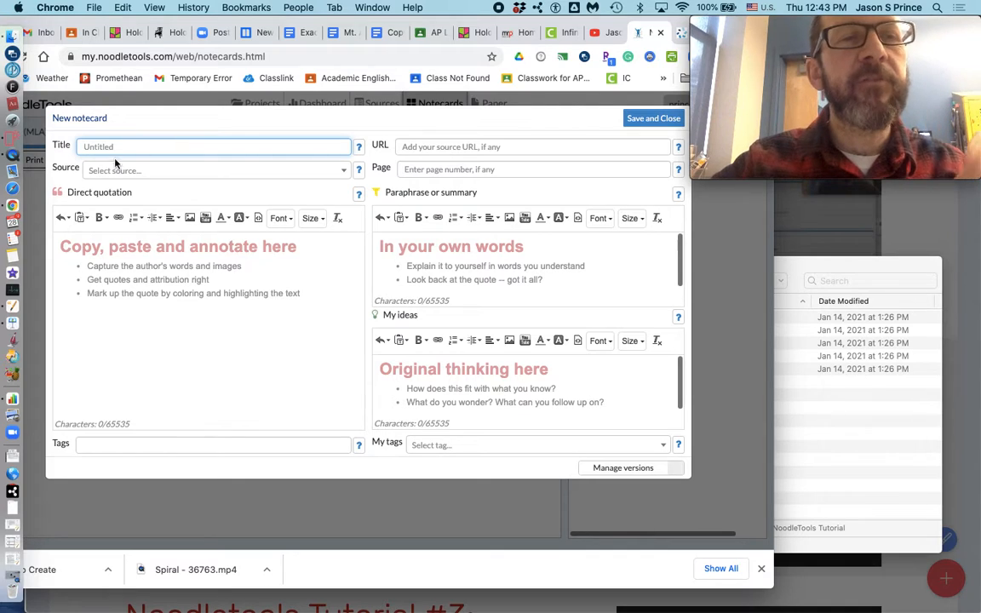
Link the new notecard to the Cincinnati Post source "STUDY FINDS TEENS CAN'T YET MULTITASK.".
{"action": "left_click", "coordinate": [108, 169]}
{"action": "left_click", "coordinate": [110, 171]}
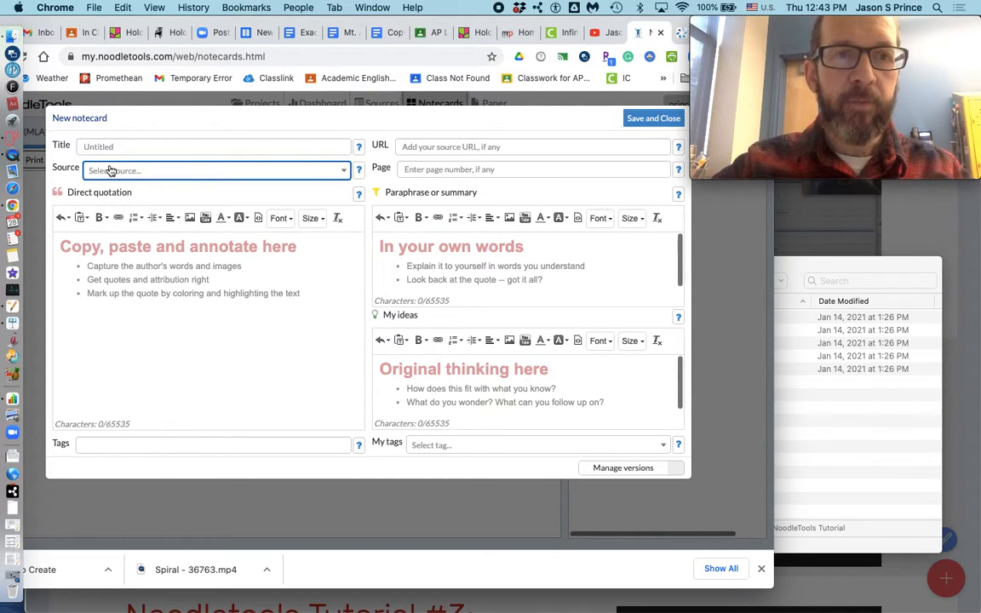
{"action": "left_click", "coordinate": [110, 170]}
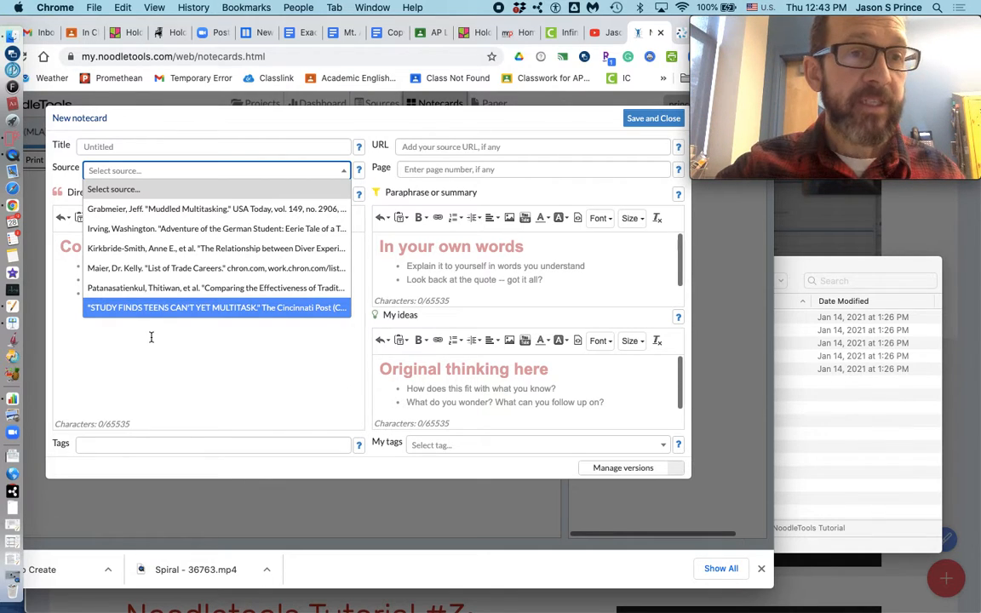
{"action": "left_click", "coordinate": [142, 308]}
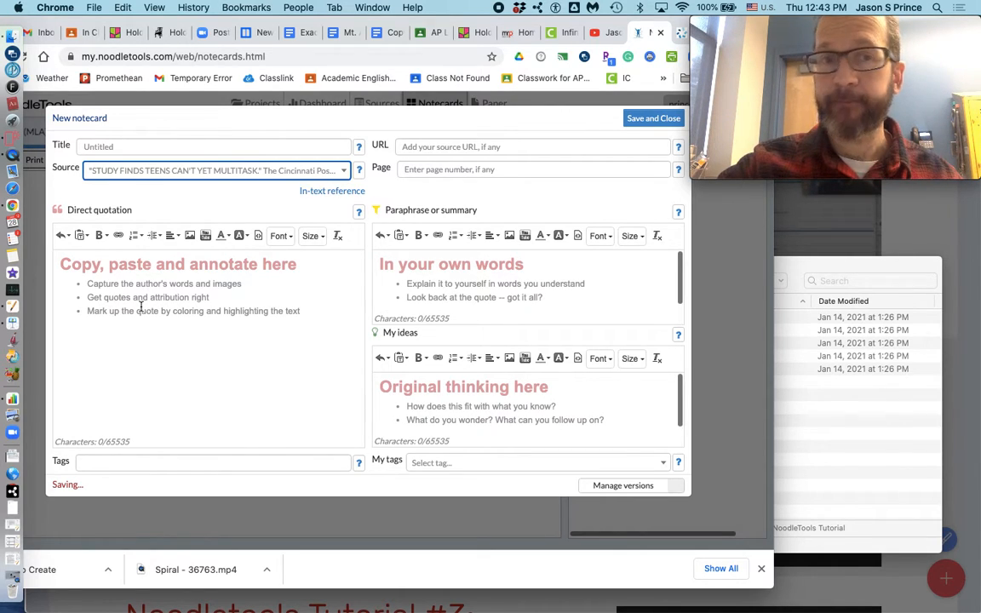
Enter the article's quotation from "When we use tasks that would be challenging" through "multiple pieces of information simultaneously," as the direct quotation.
{"action": "left_click", "coordinate": [178, 310]}
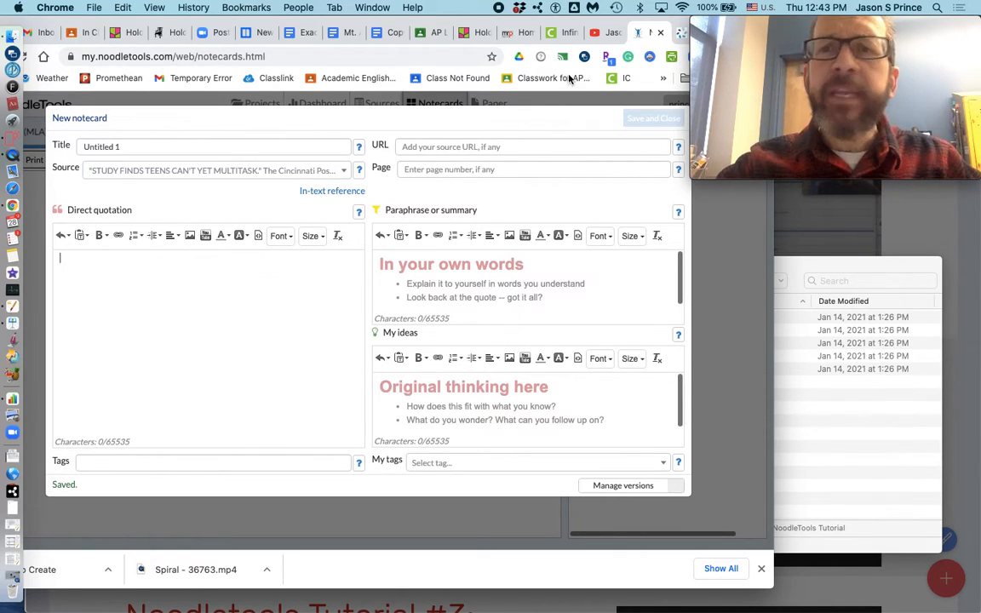
{"action": "left_click", "coordinate": [680, 34]}
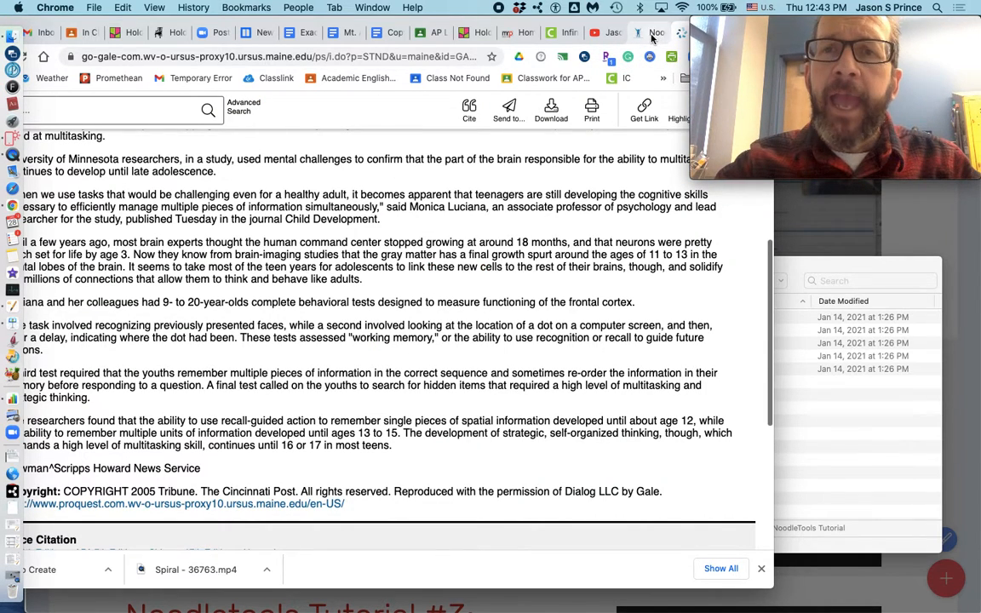
{"action": "left_click", "coordinate": [653, 34]}
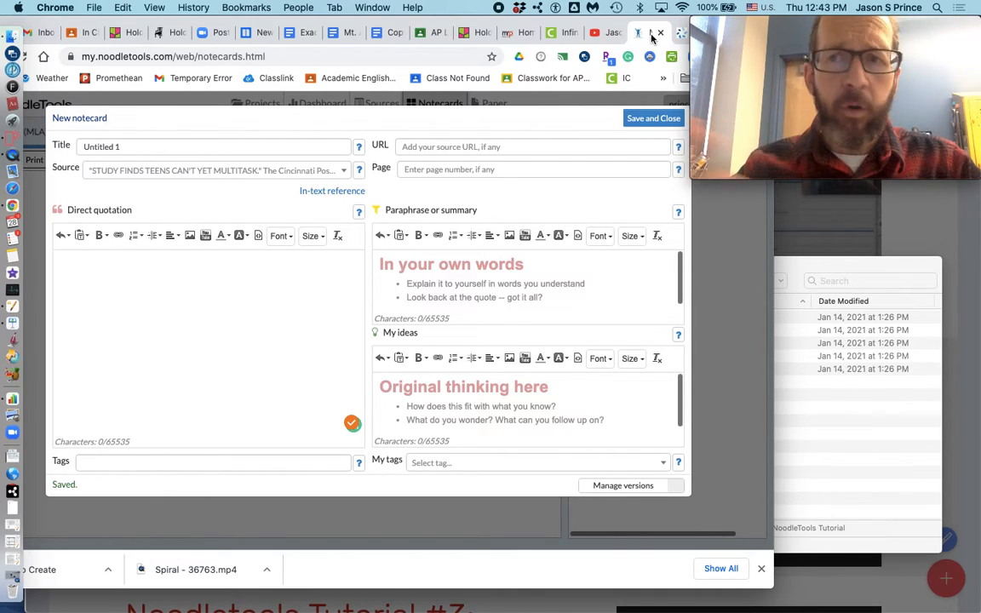
{"action": "type", "text": "When we use tasks that would be challenging even for a healthy adult, it becomes apparent that teenagers are still developing the cognitive skills necessary to efficiently manage multiple pieces of information simultaneously."}
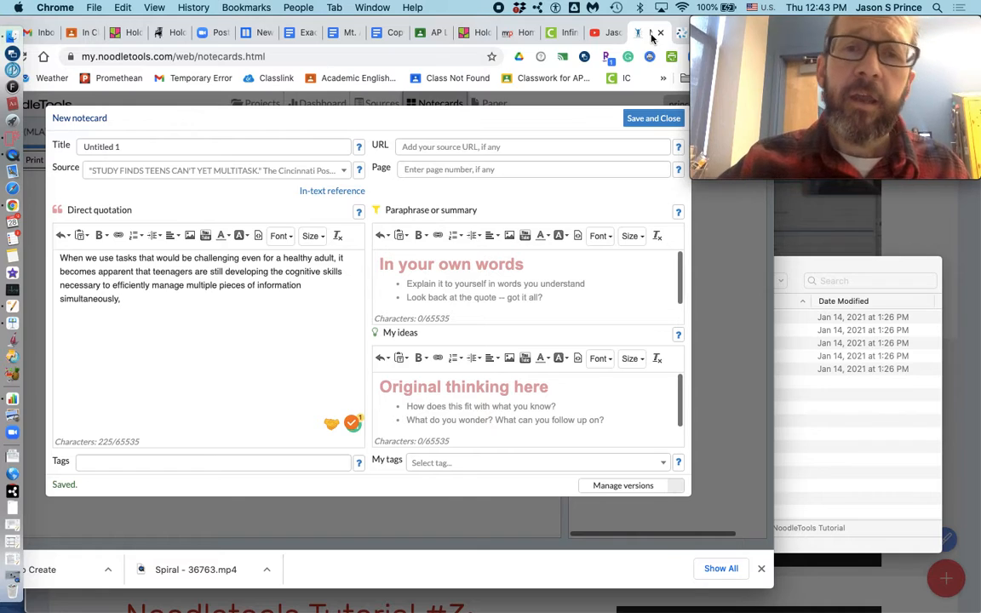
Start the notecard's paraphrase with "Since teenagers brains are still developing, managing multiple information".
{"action": "mouse_move", "coordinate": [738, 147]}
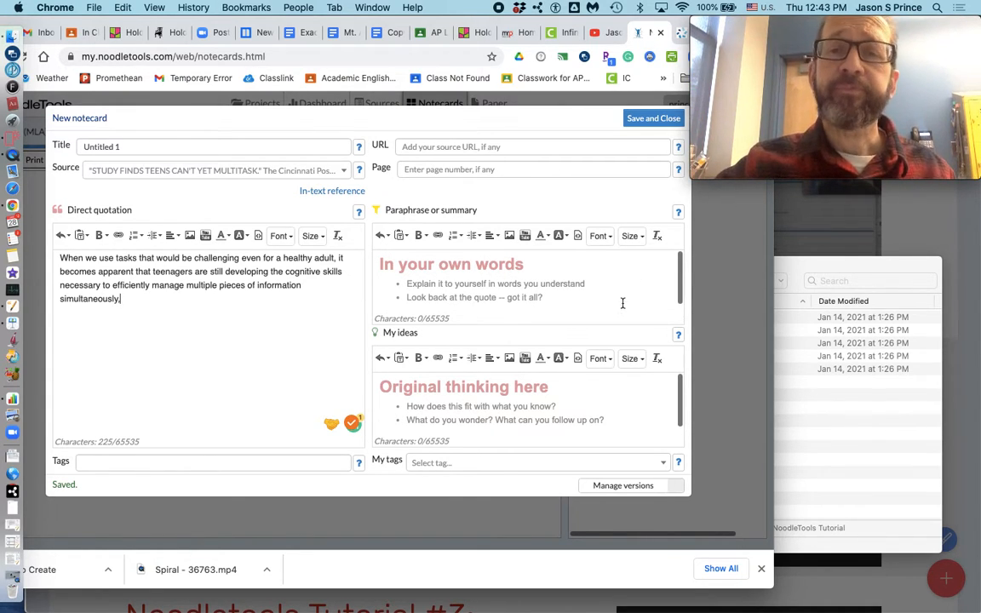
{"action": "left_click", "coordinate": [574, 286]}
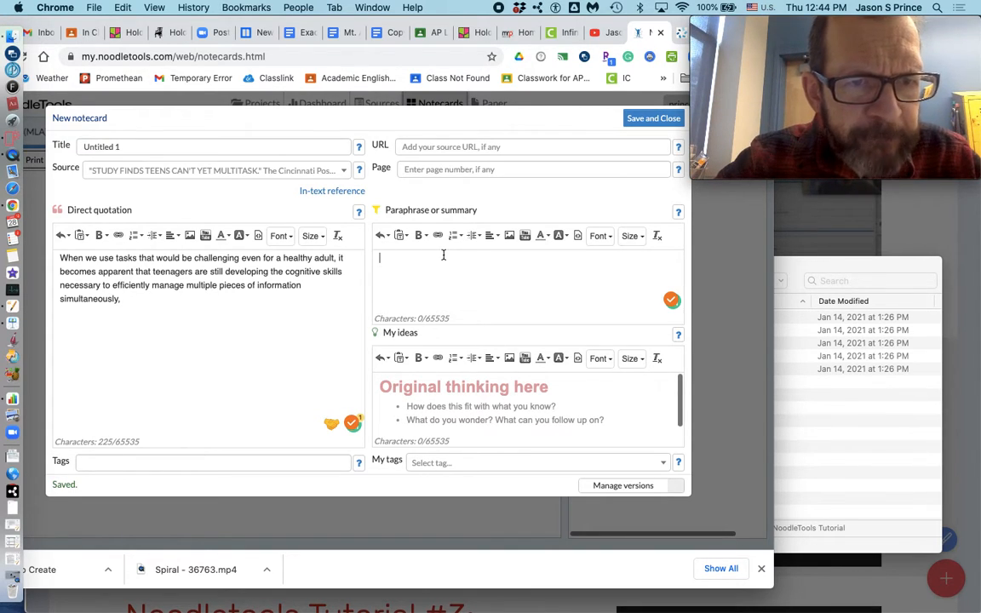
{"action": "type", "text": "Tee"}
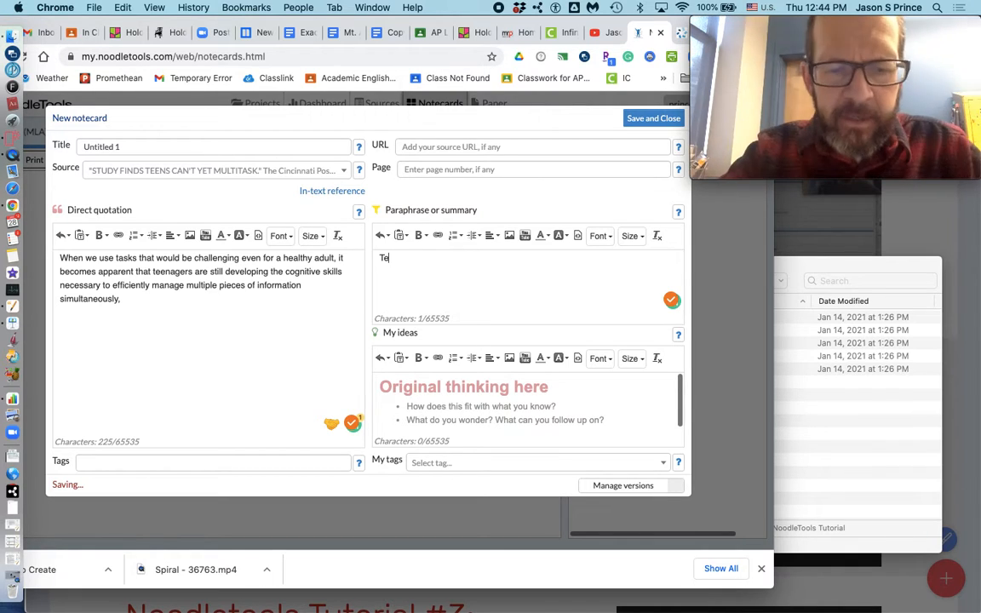
{"action": "key", "text": "BackSpace"}
{"action": "key", "text": "BackSpace"}
{"action": "key", "text": "BackSpace"}
{"action": "type", "text": "Since"}
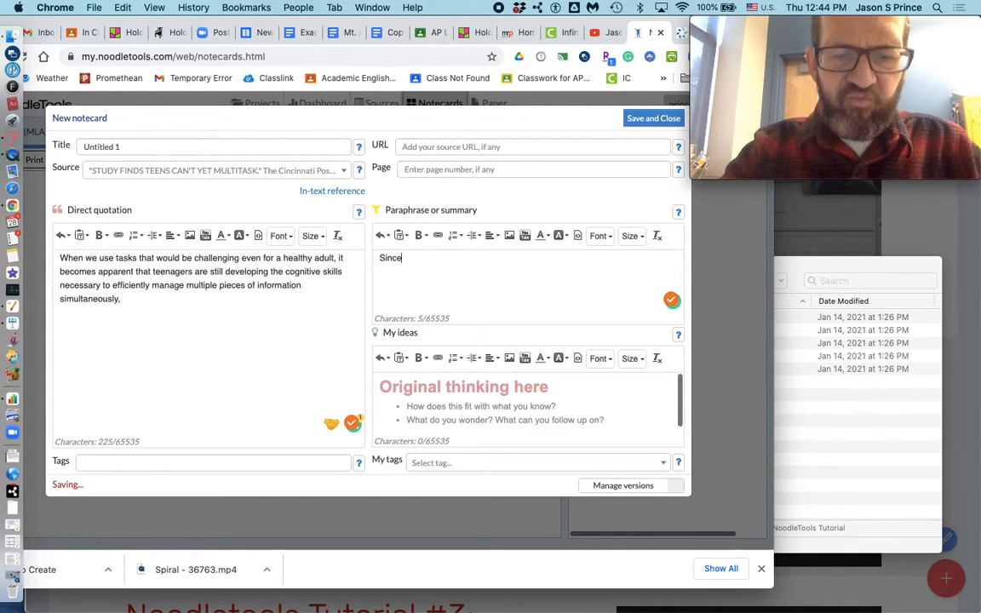
{"action": "type", "text": " teenagers brains are"}
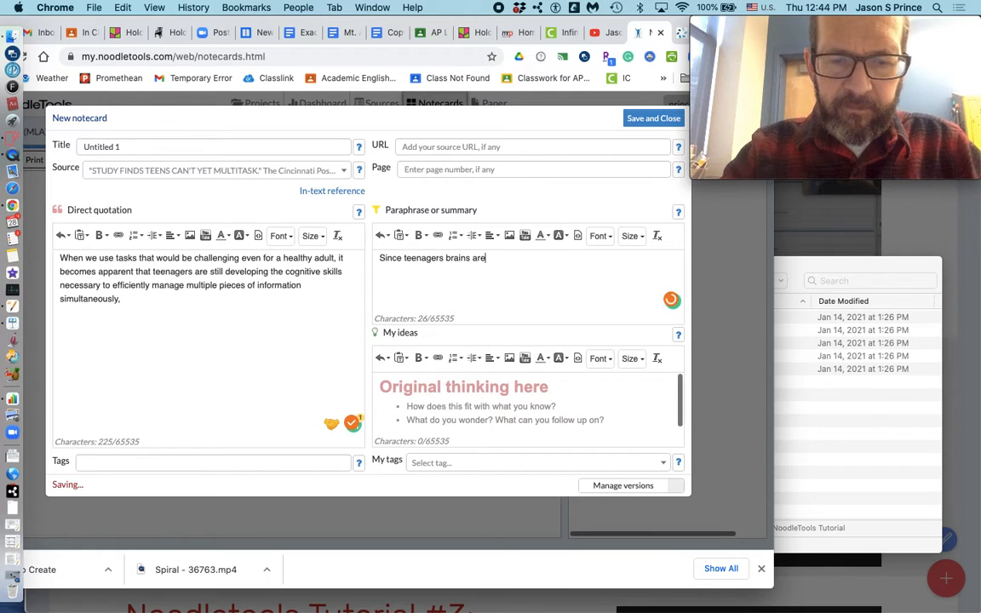
{"action": "type", "text": "ill developing,"}
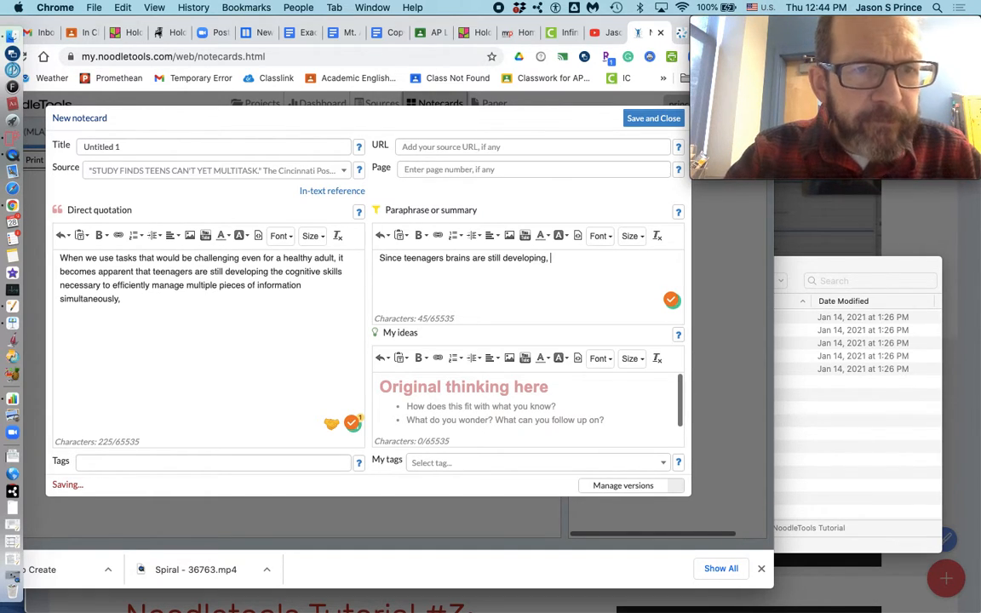
{"action": "type", "text": "managing multiple information"}
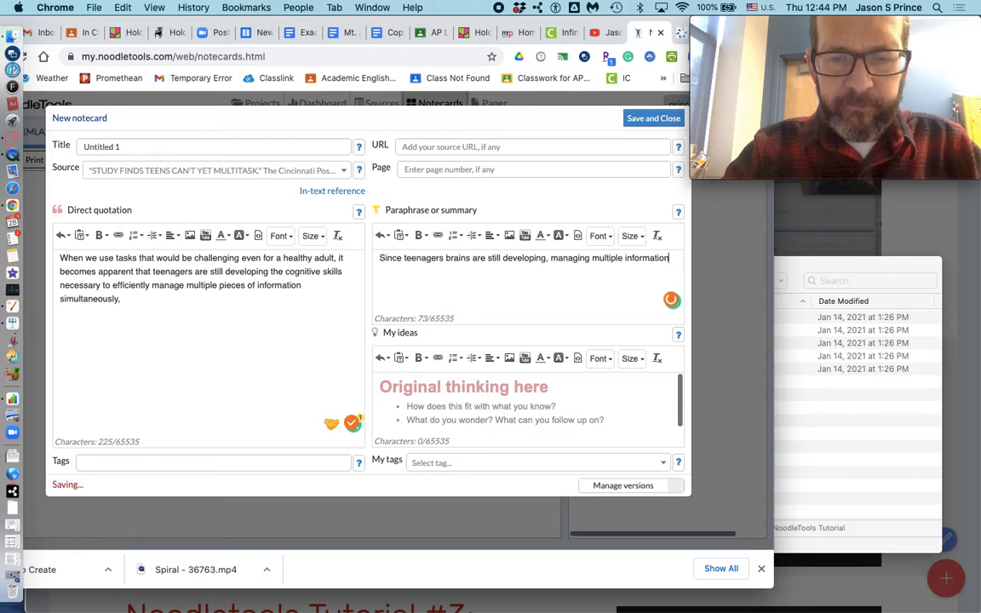
Reword the paraphrase after "developing," to read "the ability to manage multiple pieces of information is still being "wired in".".
{"action": "double_click", "coordinate": [562, 264]}
{"action": "type", "text": "the ability"}
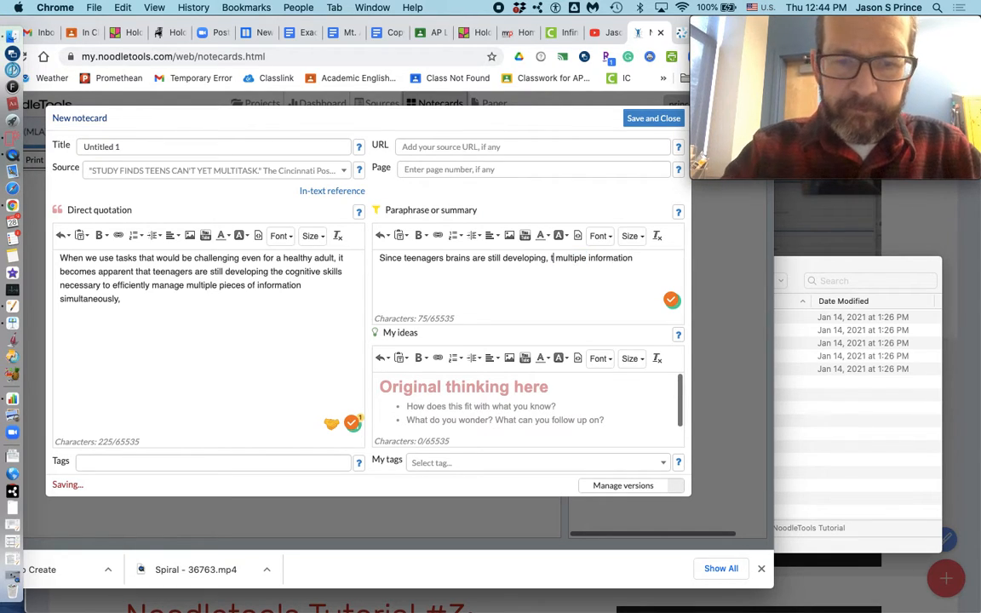
{"action": "type", "text": " to "}
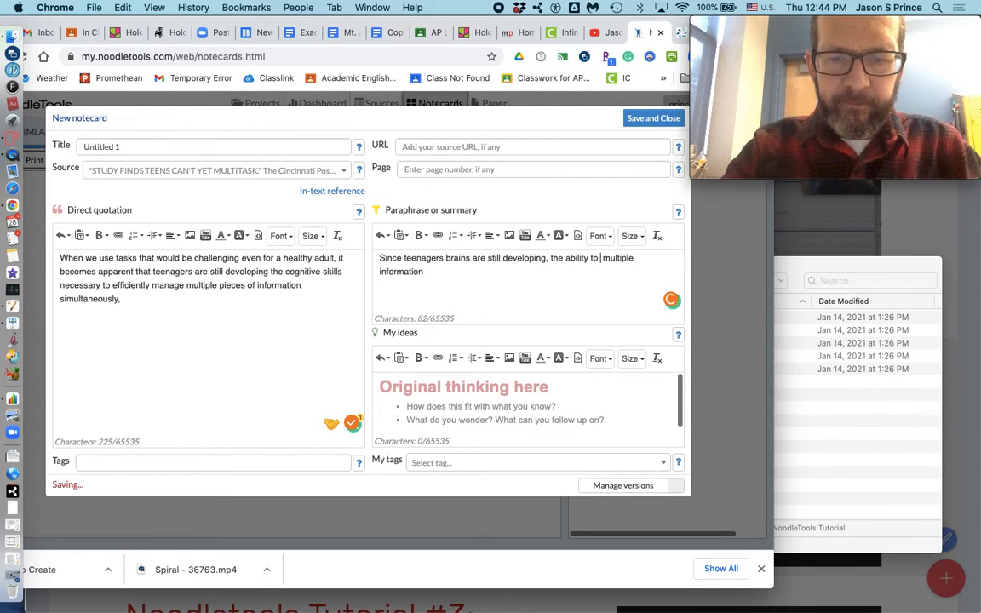
{"action": "type", "text": "manage multi"}
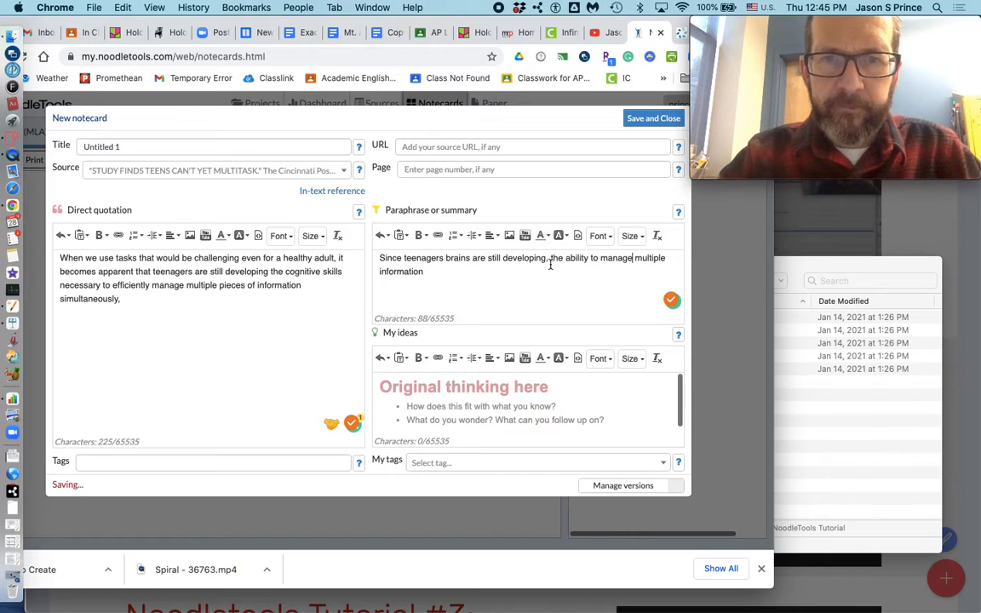
{"action": "type", "text": "ple pieces of "}
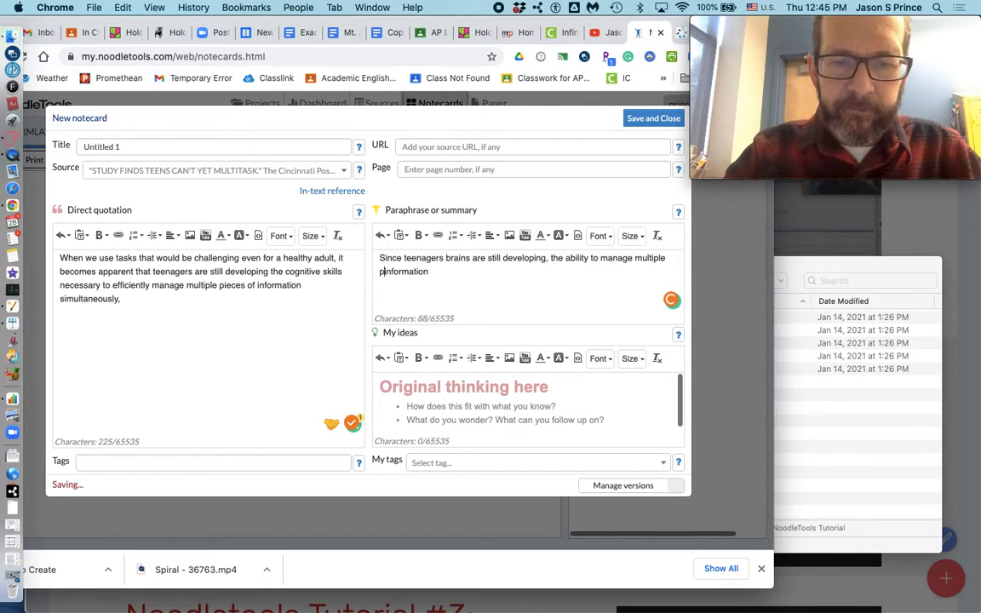
{"action": "type", "text": "information is"}
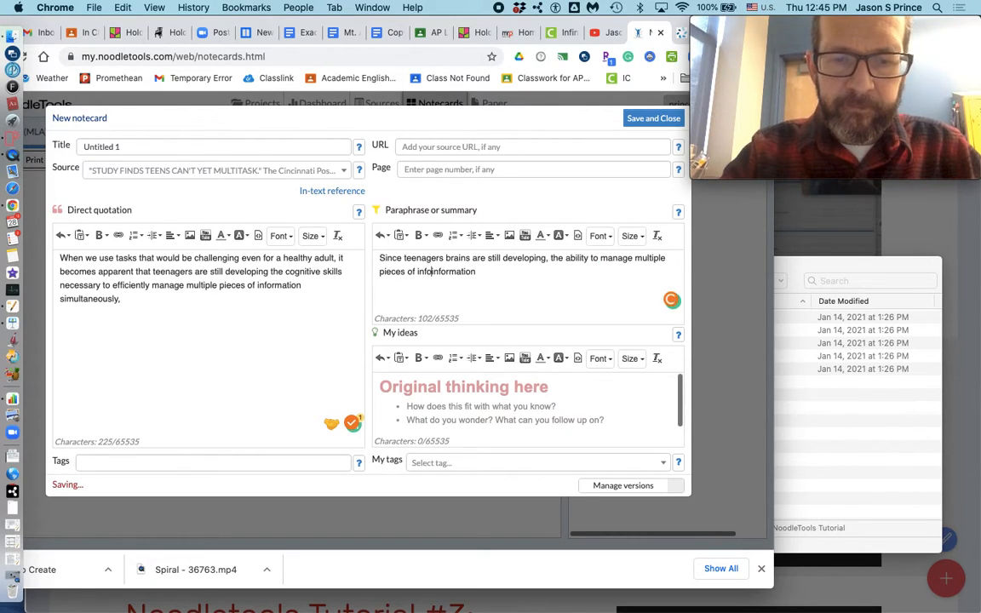
{"action": "type", "text": " still being "}
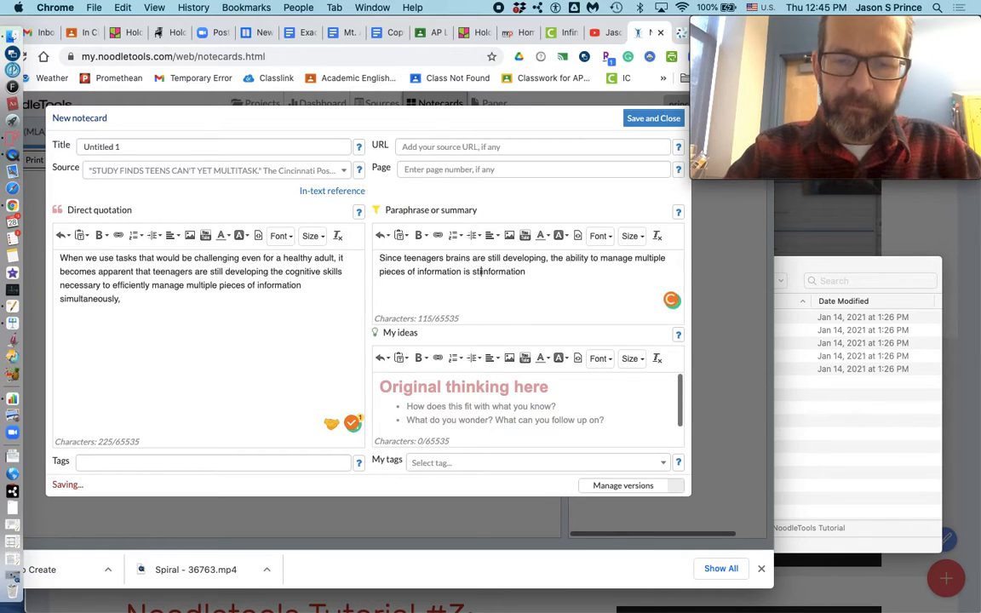
{"action": "type", "text": "\"wired "}
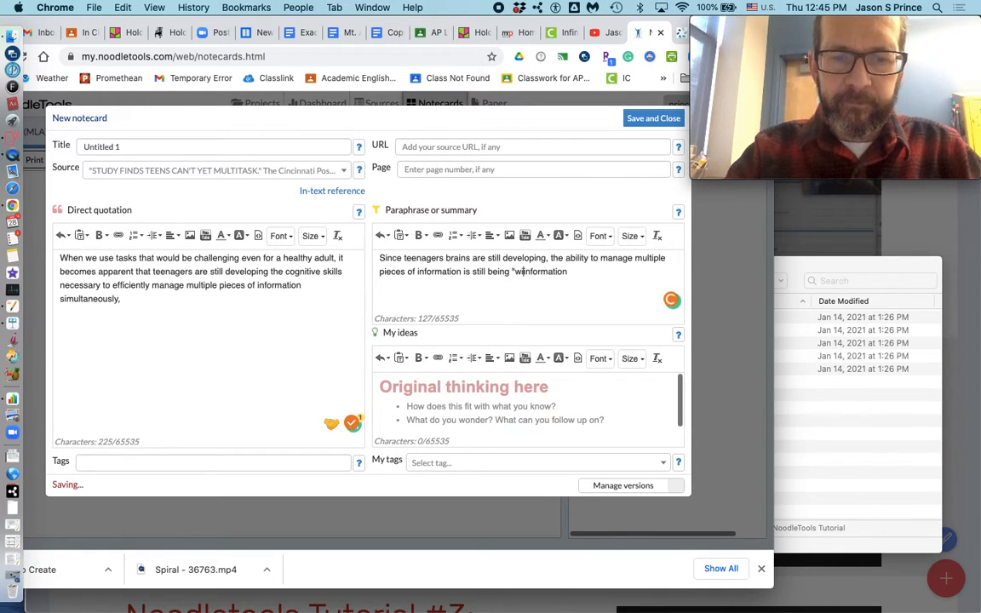
{"action": "type", "text": "in\" i"}
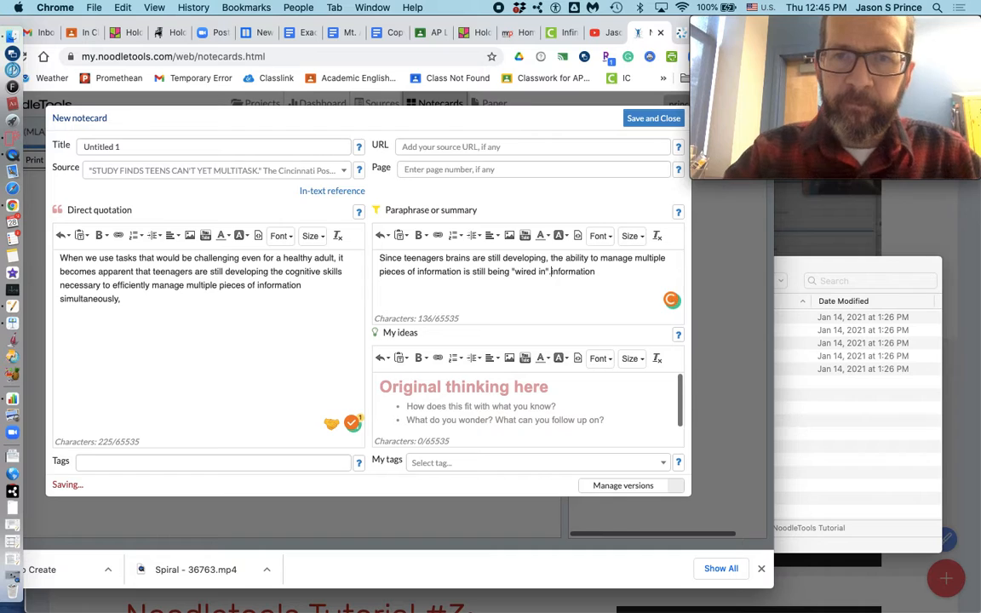
{"action": "double_click", "coordinate": [571, 272]}
{"action": "key", "text": "BackSpace"}
Enter "prefrontal cortex" and "impulse control- distractions" as separate lines under My ideas, correcting the spelling of "prefrontal".
{"action": "left_click", "coordinate": [525, 388]}
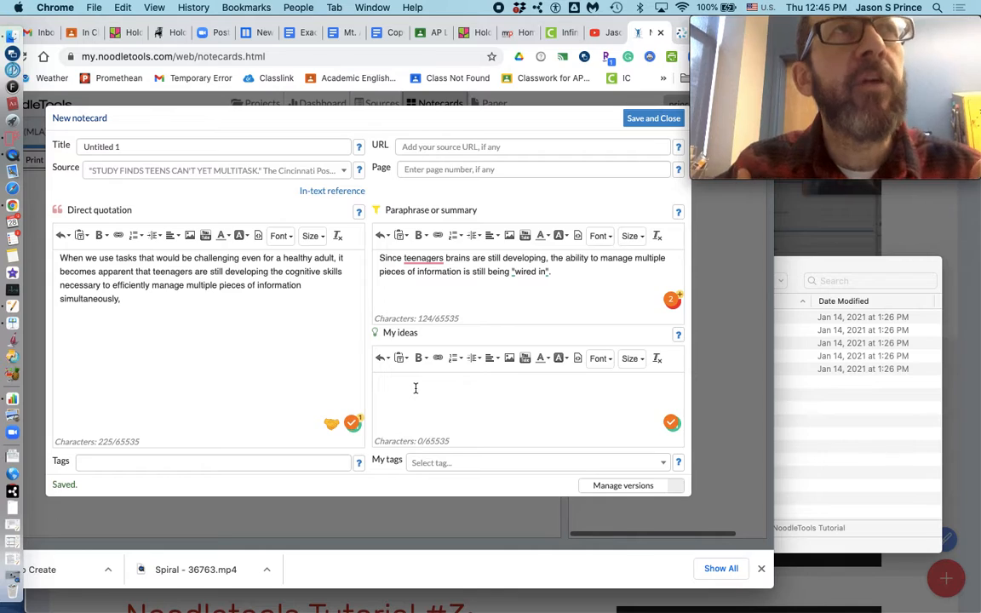
{"action": "type", "text": "prefontal cortex"}
{"action": "key", "text": "Return"}
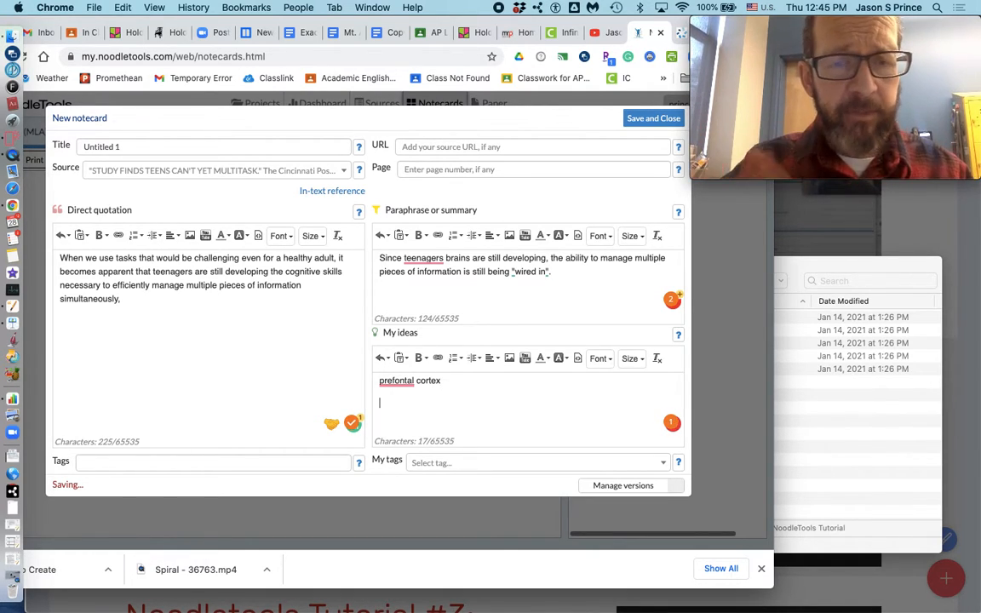
{"action": "right_click", "coordinate": [397, 380]}
{"action": "left_click", "coordinate": [400, 394]}
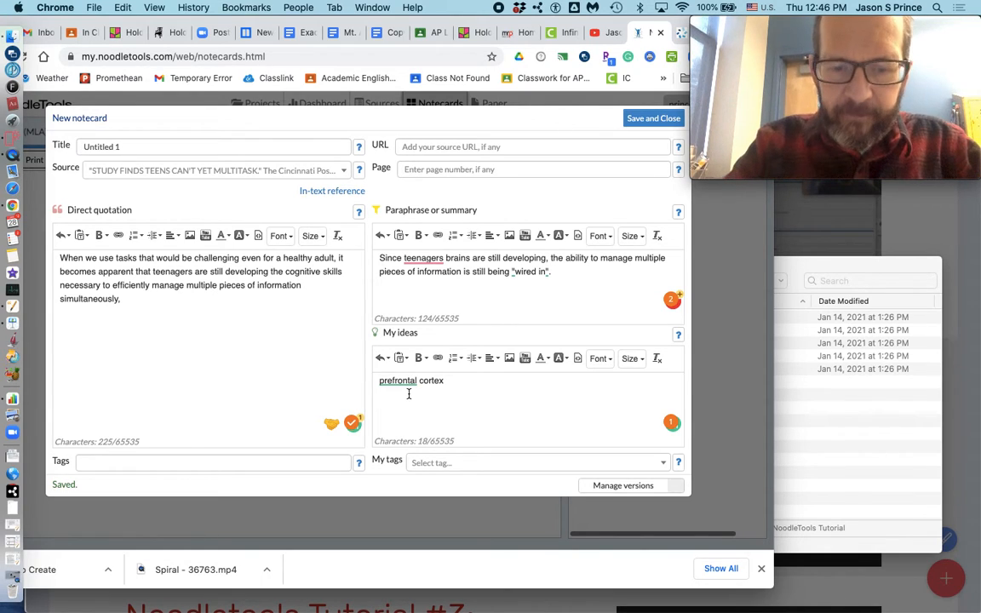
{"action": "type", "text": "impulse control"}
{"action": "key", "text": "Return"}
{"action": "type", "text": "- distractions"}
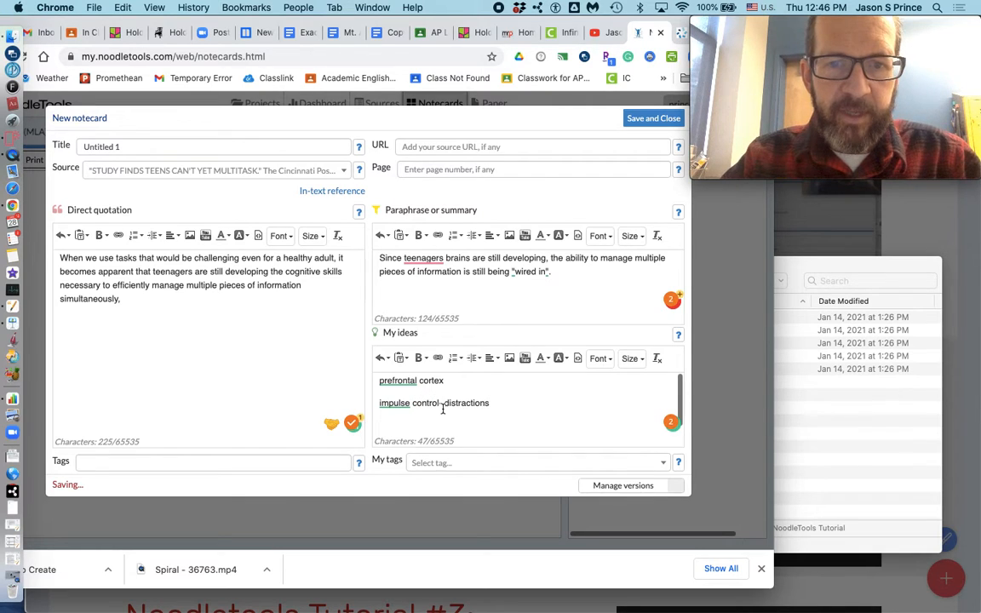
Add the tag "teens" to the new notecard, then save and close it.
{"action": "left_click", "coordinate": [242, 464]}
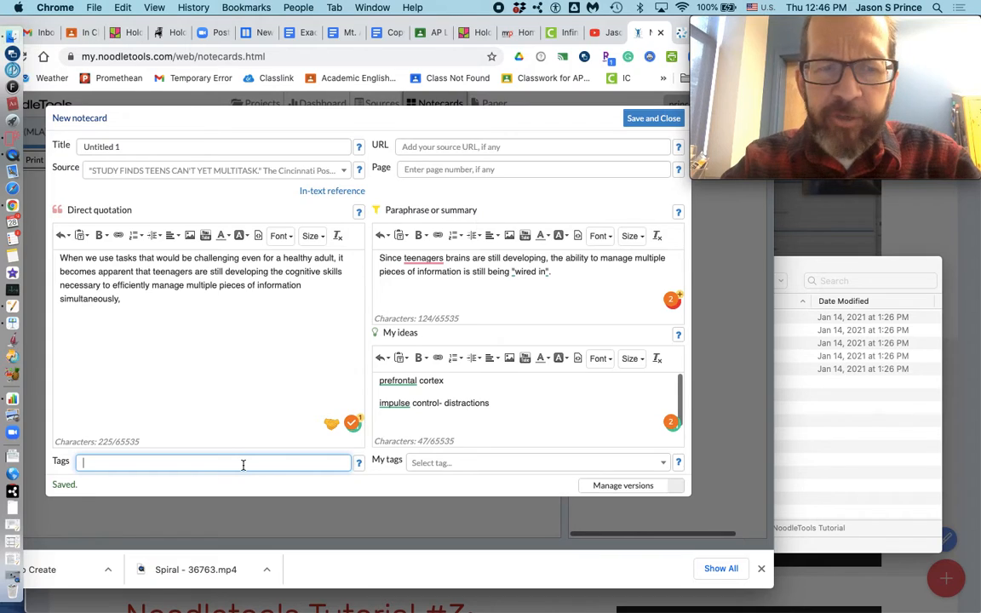
{"action": "type", "text": "teens,"}
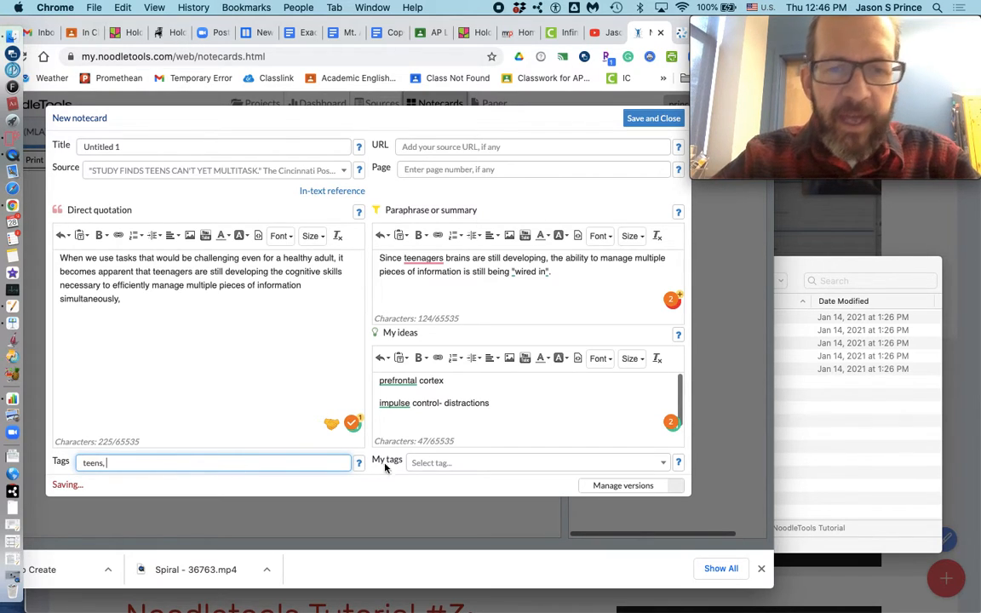
{"action": "left_click", "coordinate": [431, 463]}
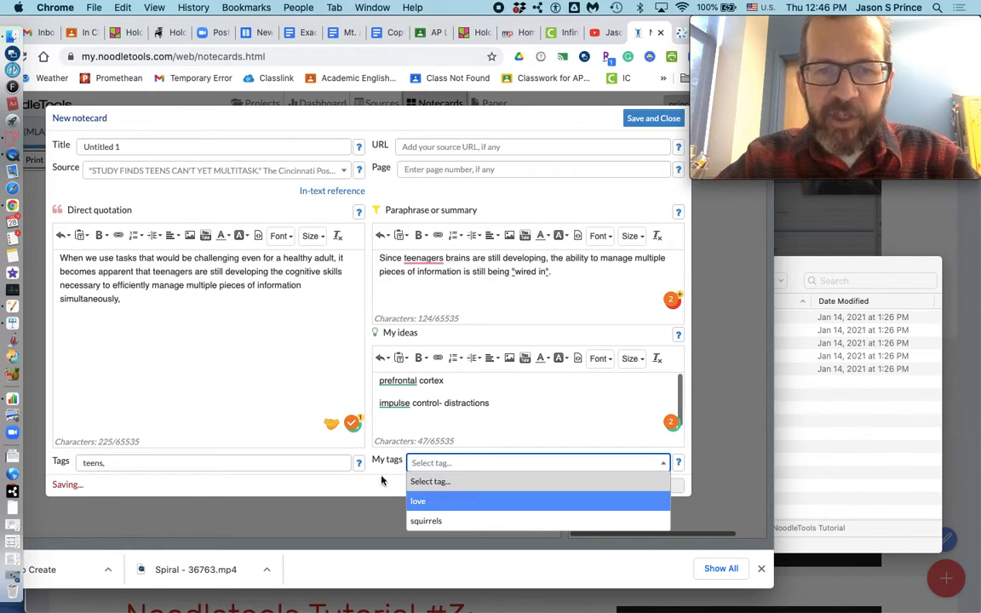
{"action": "left_click", "coordinate": [335, 462]}
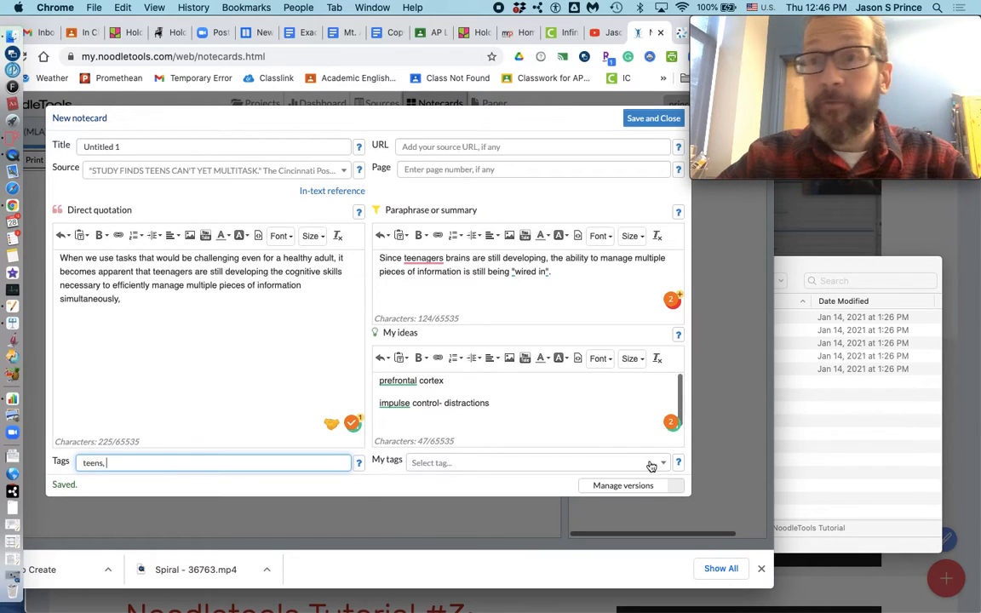
{"action": "left_click", "coordinate": [656, 120]}
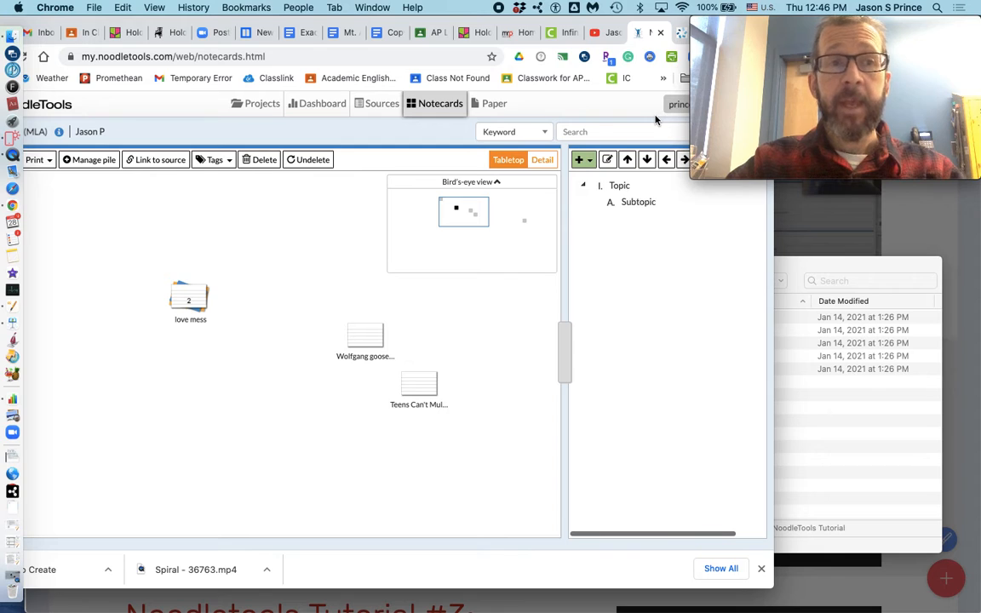
Reopen the Untitled 1 notecard for editing and change its title to "Developing cognitive skills".
{"action": "left_click_drag", "start_coordinate": [140, 23], "coordinate": [217, 12]}
{"action": "mouse_move", "coordinate": [78, 194]}
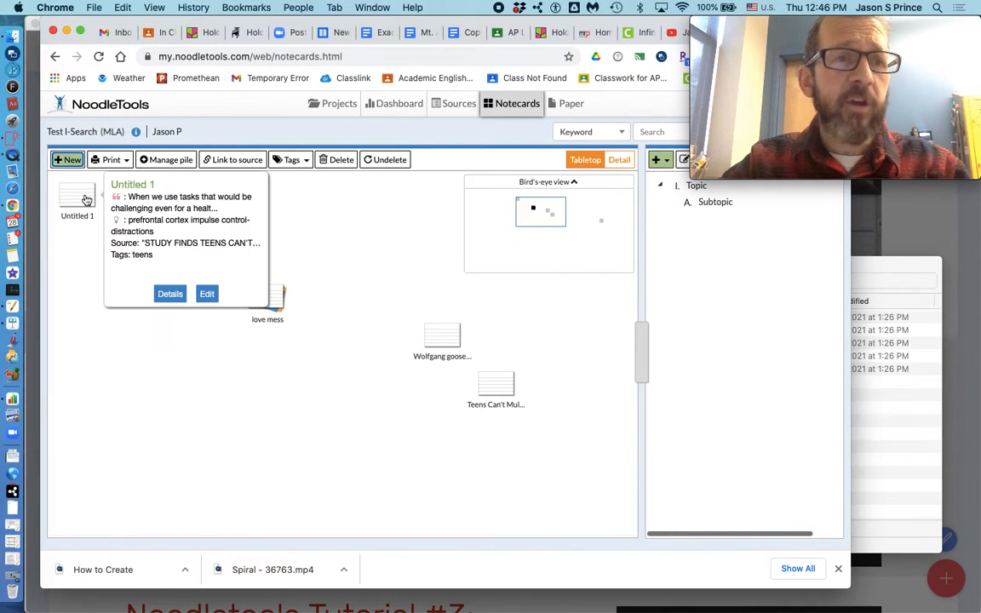
{"action": "left_click", "coordinate": [76, 202]}
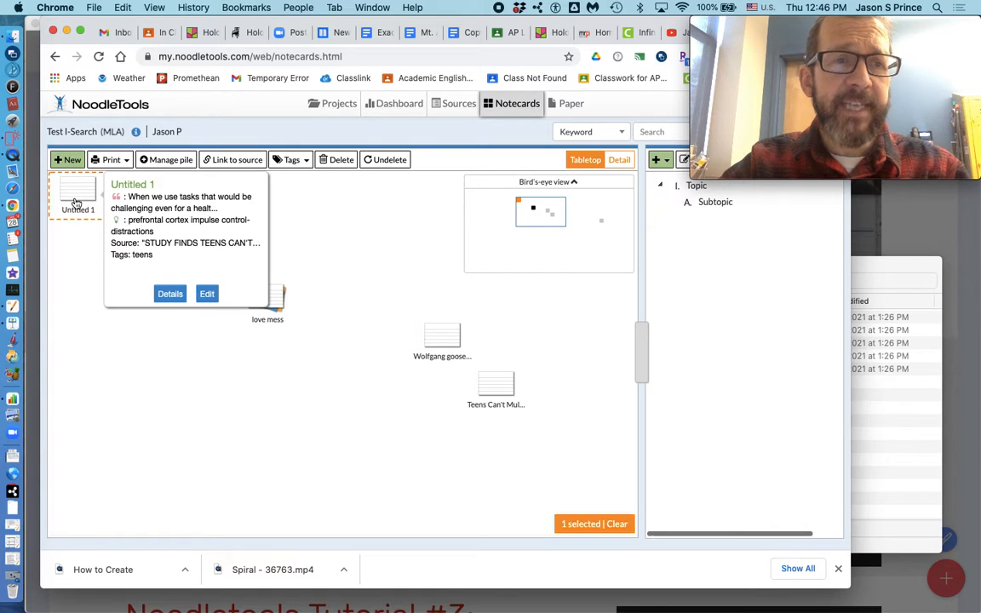
{"action": "left_click", "coordinate": [191, 291]}
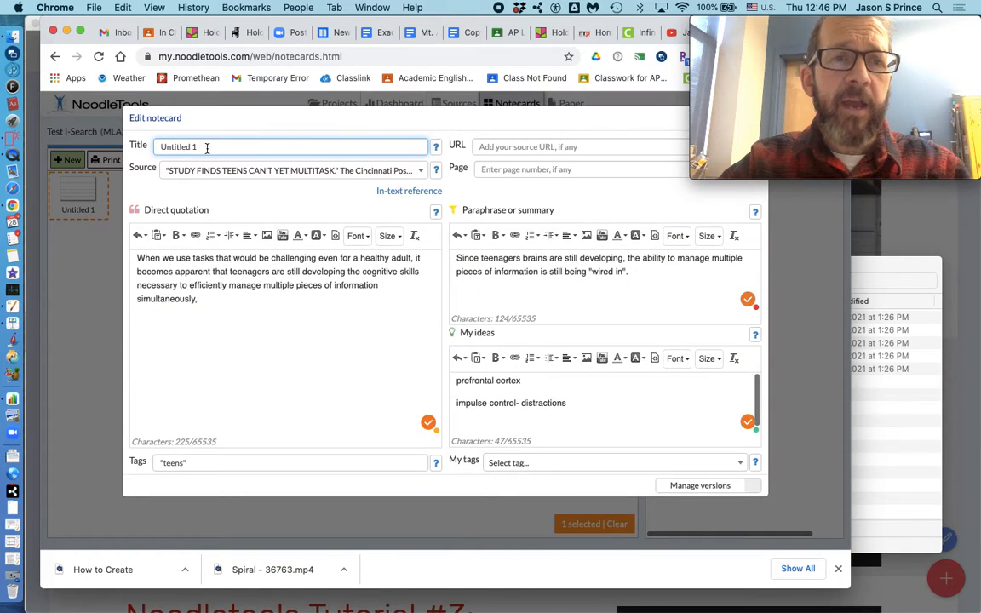
{"action": "left_click_drag", "start_coordinate": [207, 148], "coordinate": [152, 146]}
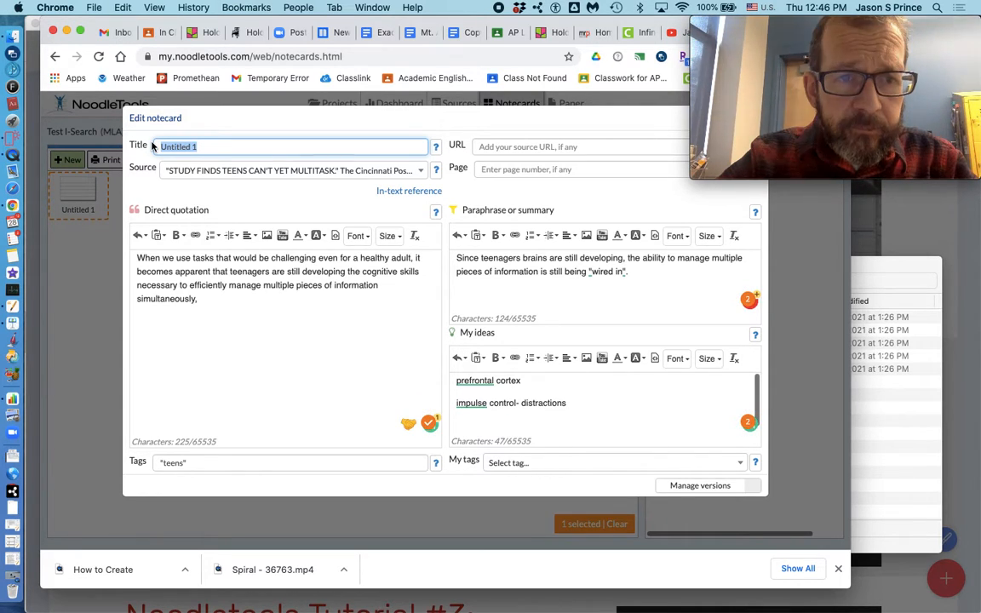
{"action": "type", "text": "Developing cognitive skills"}
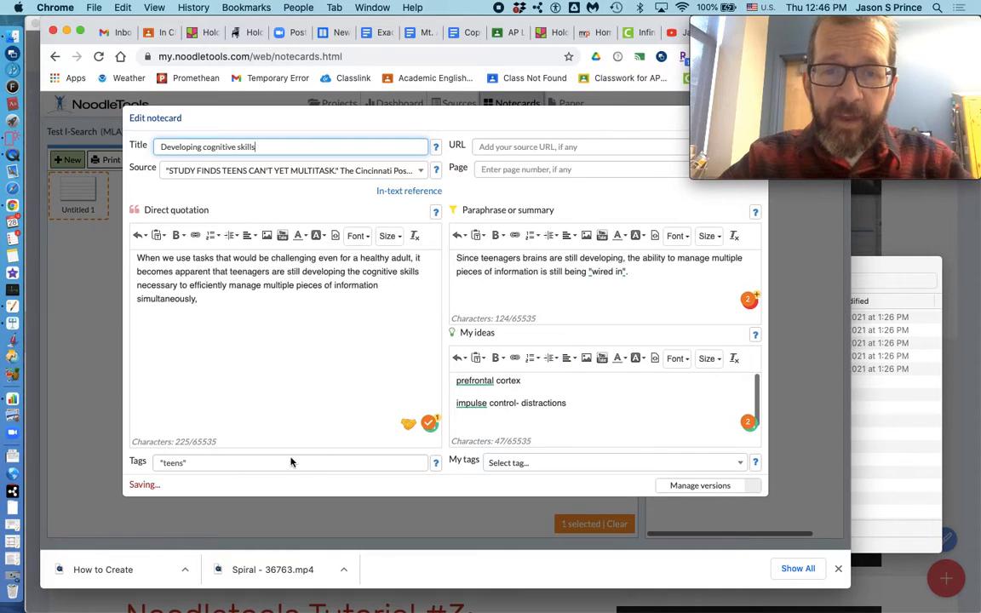
{"action": "left_click", "coordinate": [740, 462]}
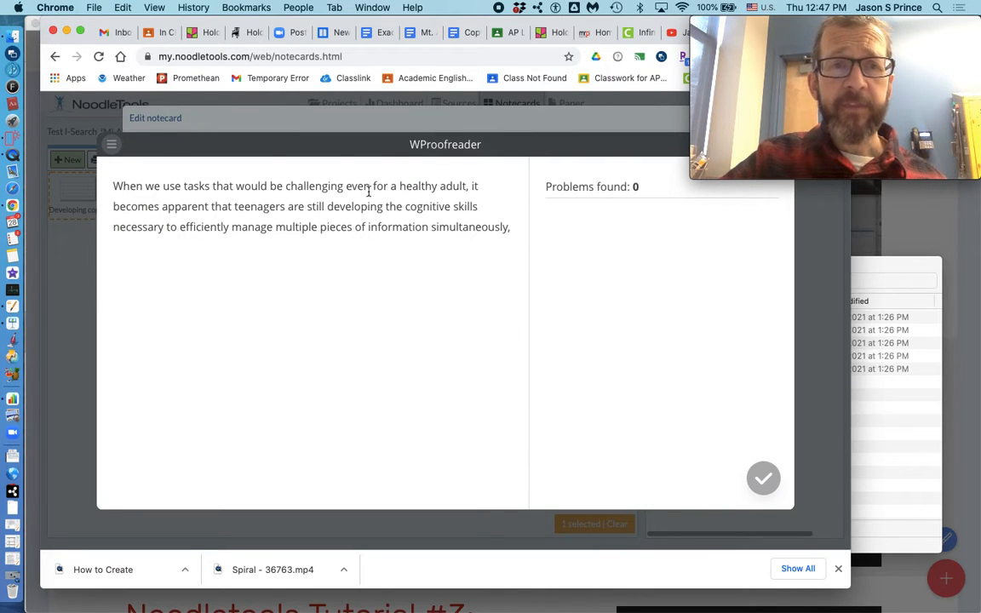
{"action": "left_click_drag", "start_coordinate": [514, 21], "coordinate": [400, 23]}
{"action": "left_click", "coordinate": [666, 148]}
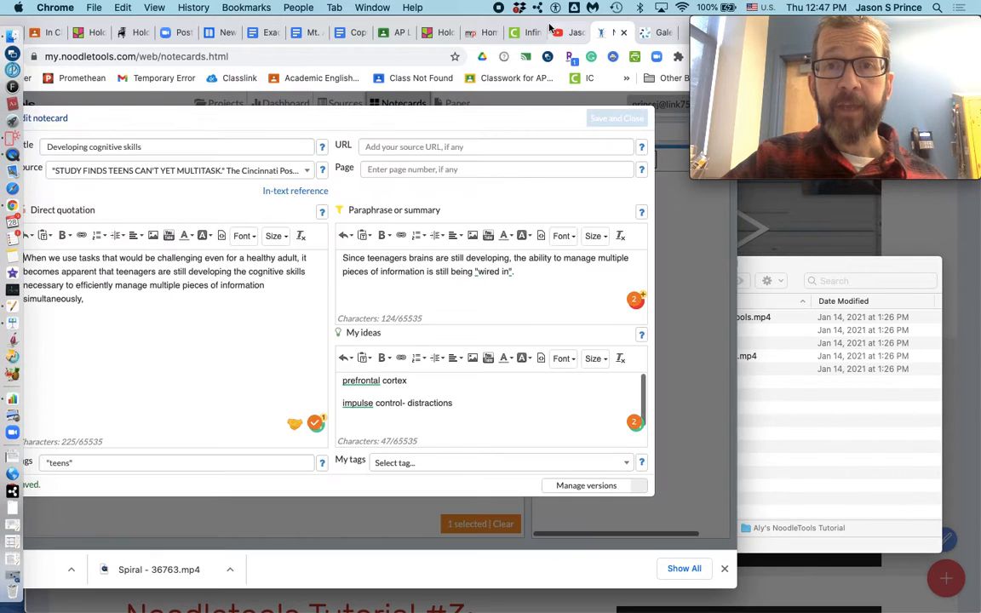
{"action": "left_click_drag", "start_coordinate": [499, 22], "coordinate": [583, 22]}
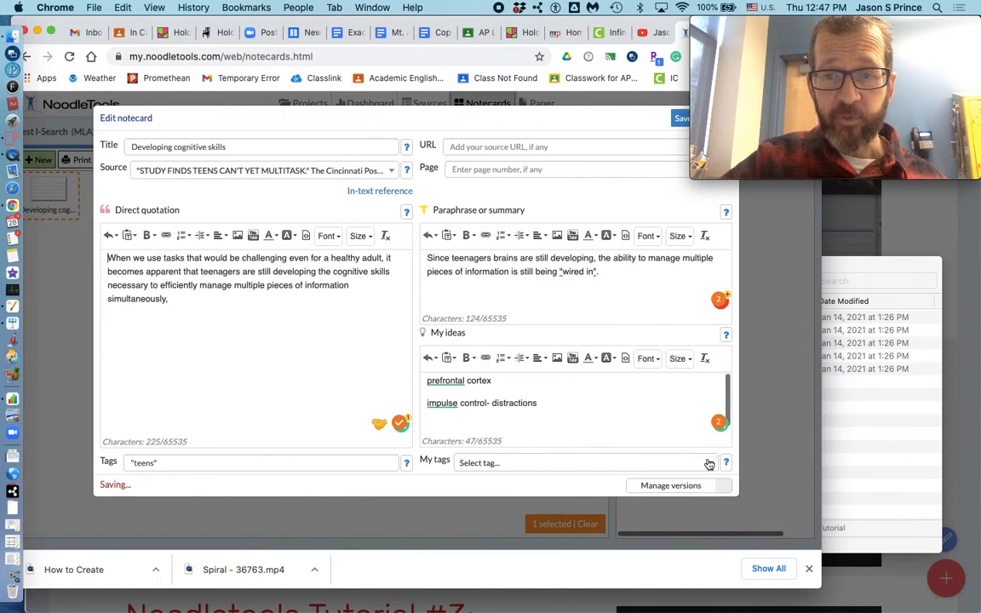
Add the existing tags "love" and "squirrels" to the notecard, then save and close it.
{"action": "left_click", "coordinate": [707, 464]}
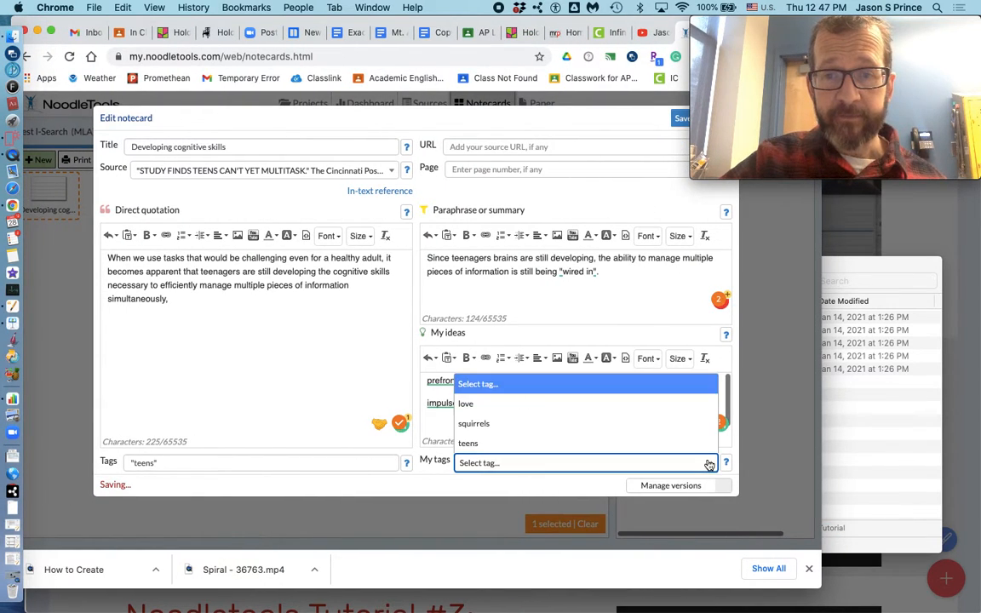
{"action": "left_click", "coordinate": [571, 404]}
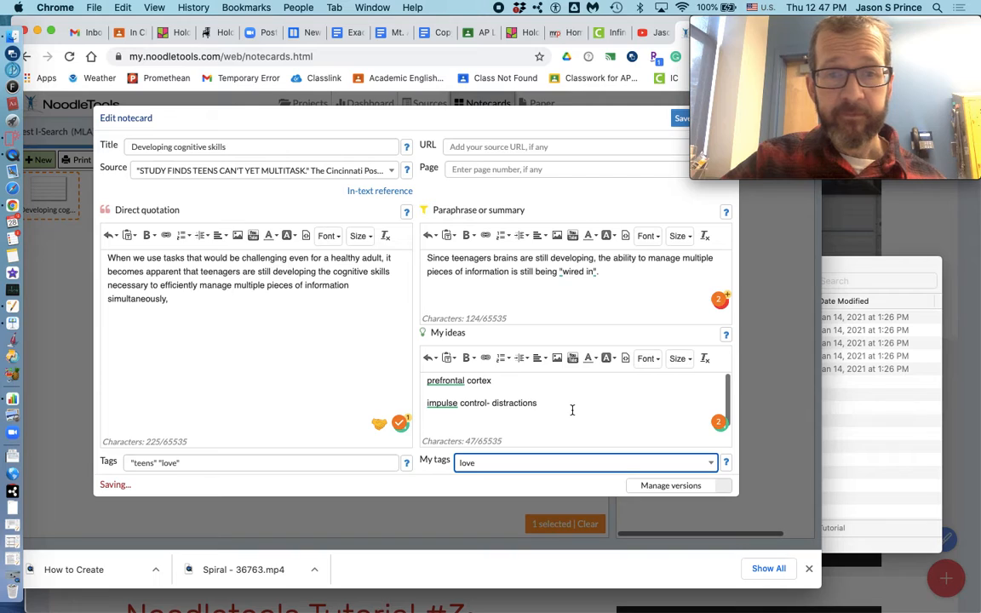
{"action": "left_click", "coordinate": [477, 462]}
{"action": "left_click", "coordinate": [477, 423]}
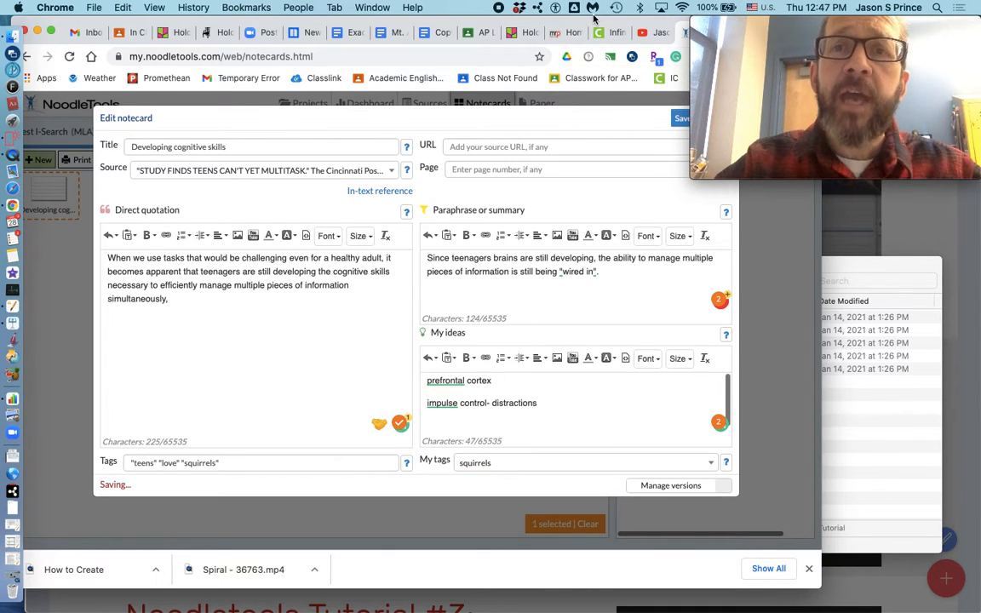
{"action": "left_click_drag", "start_coordinate": [595, 17], "coordinate": [521, 18]}
{"action": "left_click", "coordinate": [627, 118]}
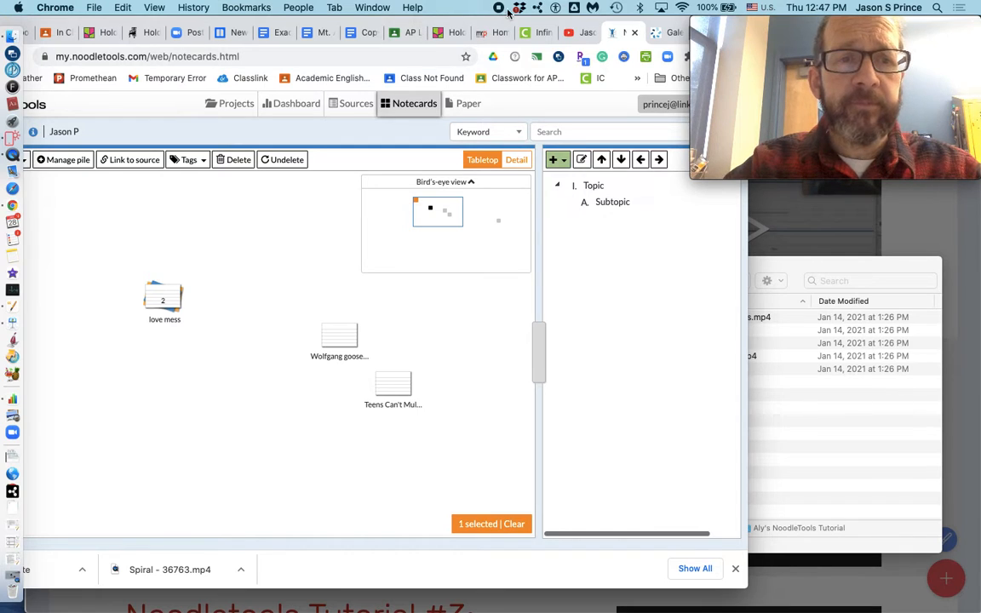
Move the "Developing cognitive skills" notecard on the tabletop to just above the "love mess" pile.
{"action": "left_click_drag", "start_coordinate": [444, 23], "coordinate": [532, 22]}
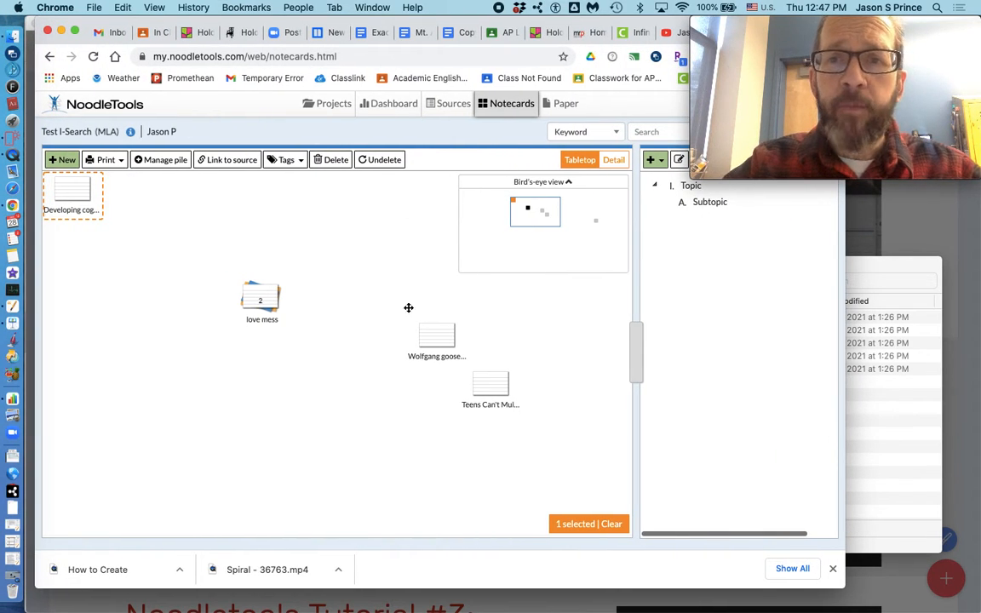
{"action": "left_click_drag", "start_coordinate": [81, 194], "coordinate": [326, 243]}
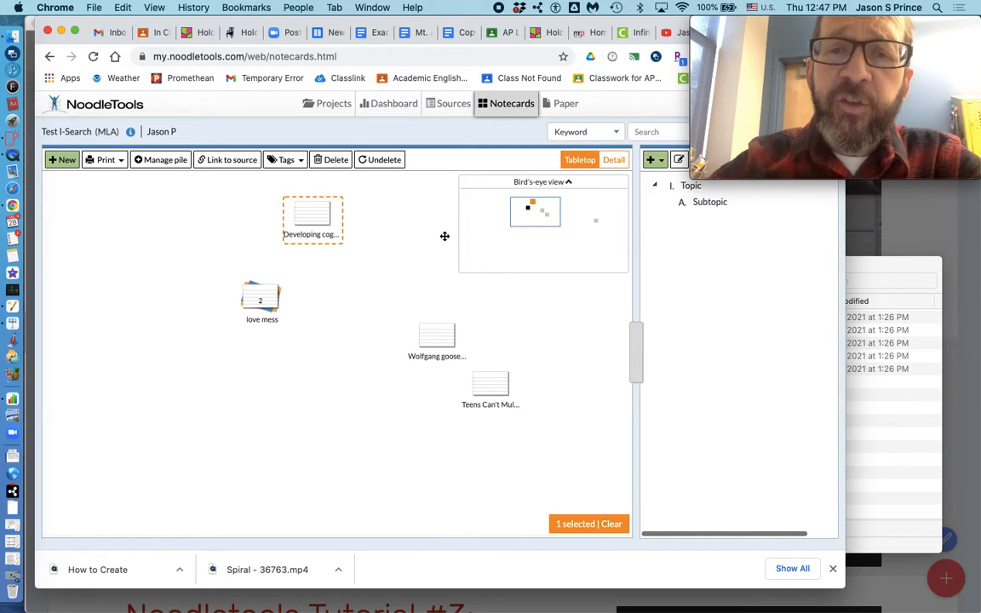
Look over different areas of the tabletop with the bird's-eye view, including the outlying Research Study notecard, and return to the main group.
{"action": "left_click_drag", "start_coordinate": [517, 219], "coordinate": [467, 253]}
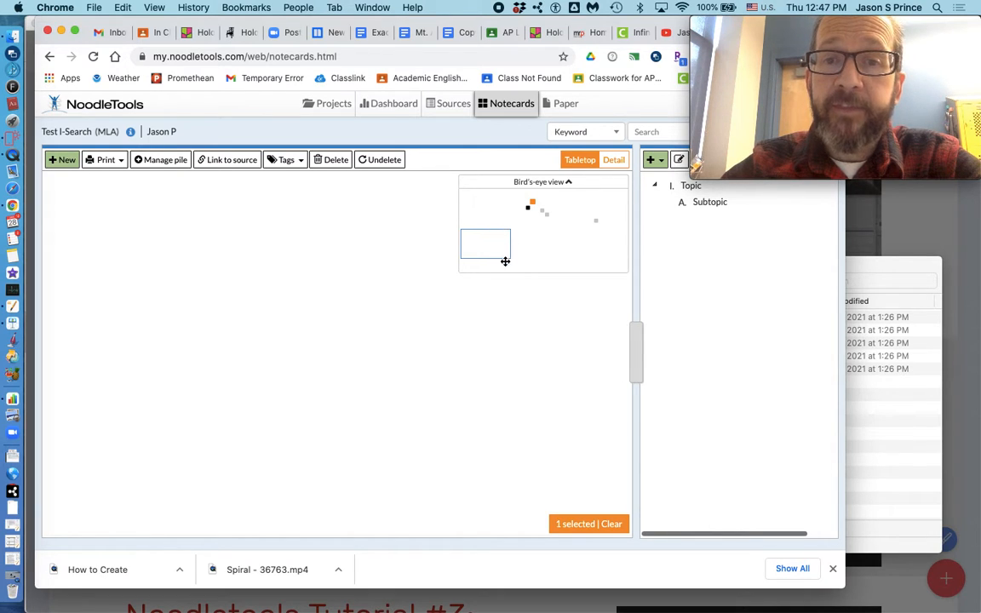
{"action": "left_click_drag", "start_coordinate": [483, 239], "coordinate": [530, 206]}
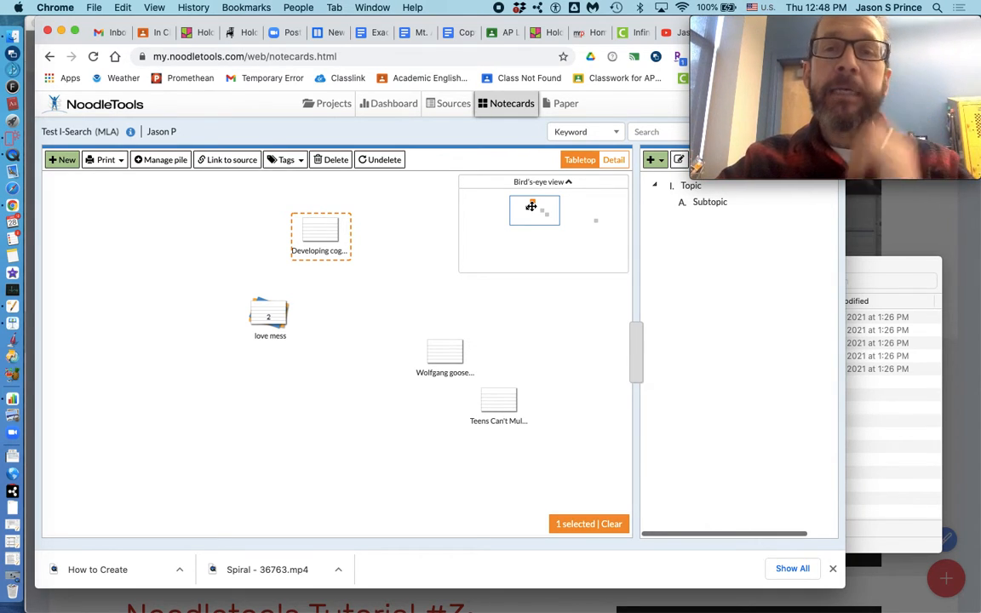
{"action": "left_click_drag", "start_coordinate": [541, 221], "coordinate": [577, 232]}
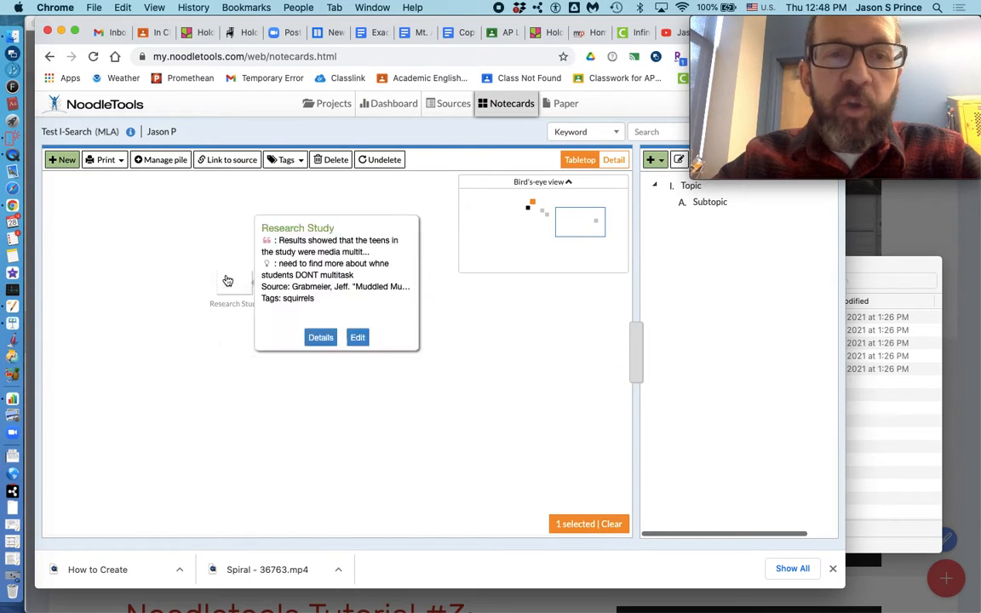
{"action": "left_click_drag", "start_coordinate": [576, 222], "coordinate": [534, 214]}
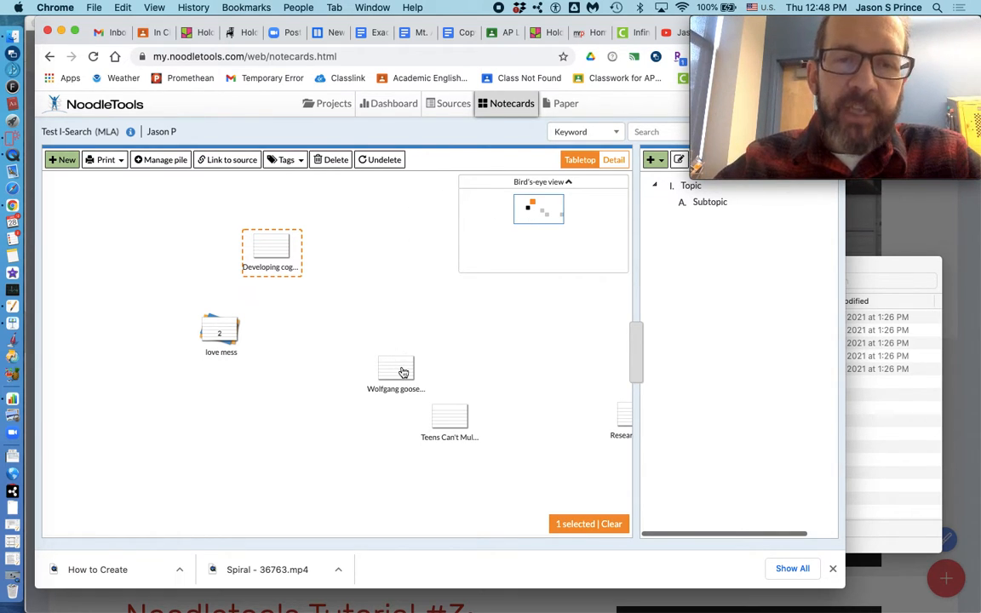
Stack the "Developing cognitive skills" and "Teens Can't Multitask" notecards into a new pile titled "Teen cognition".
{"action": "left_click_drag", "start_coordinate": [449, 413], "coordinate": [281, 253]}
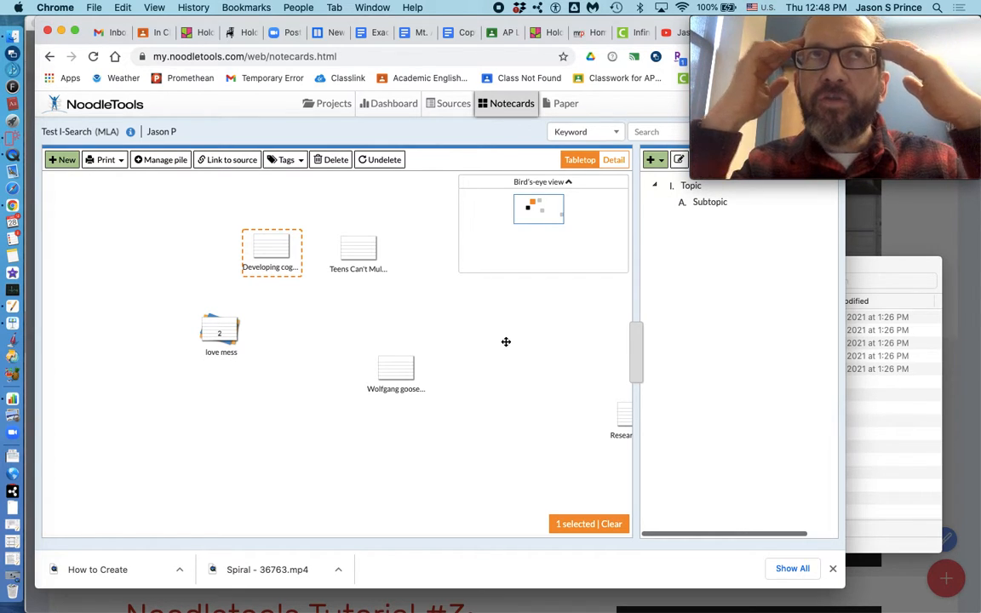
{"action": "mouse_move", "coordinate": [283, 256]}
{"action": "left_click_drag", "start_coordinate": [282, 255], "coordinate": [364, 255]}
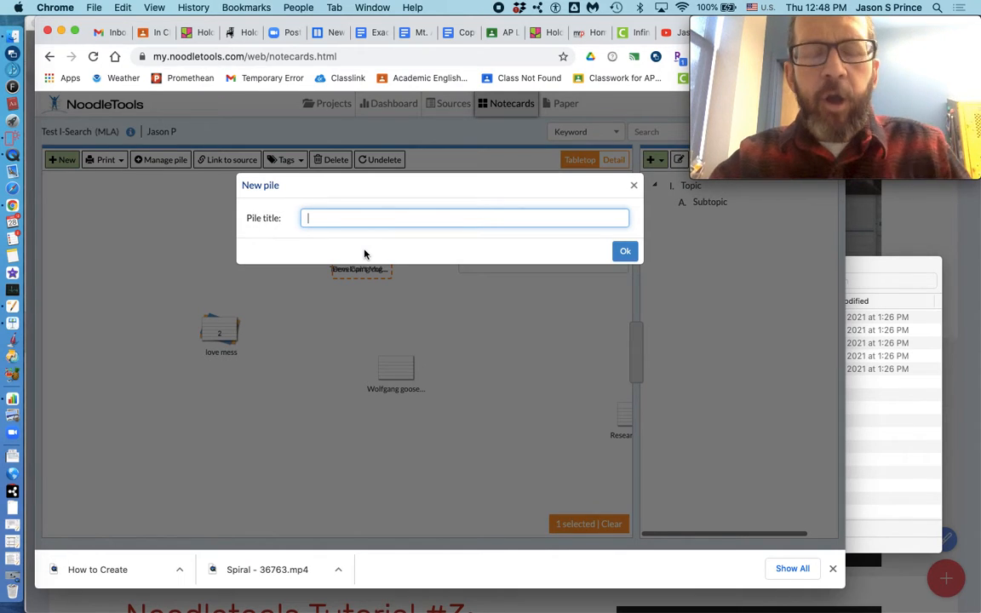
{"action": "type", "text": "Teen con"}
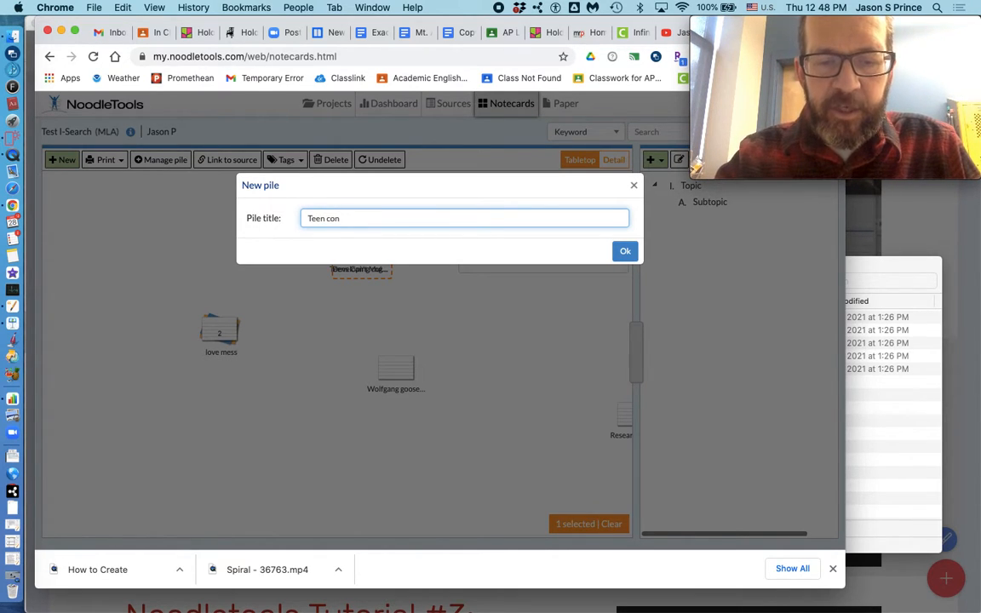
{"action": "key", "text": "BackSpace"}
{"action": "type", "text": "gnition"}
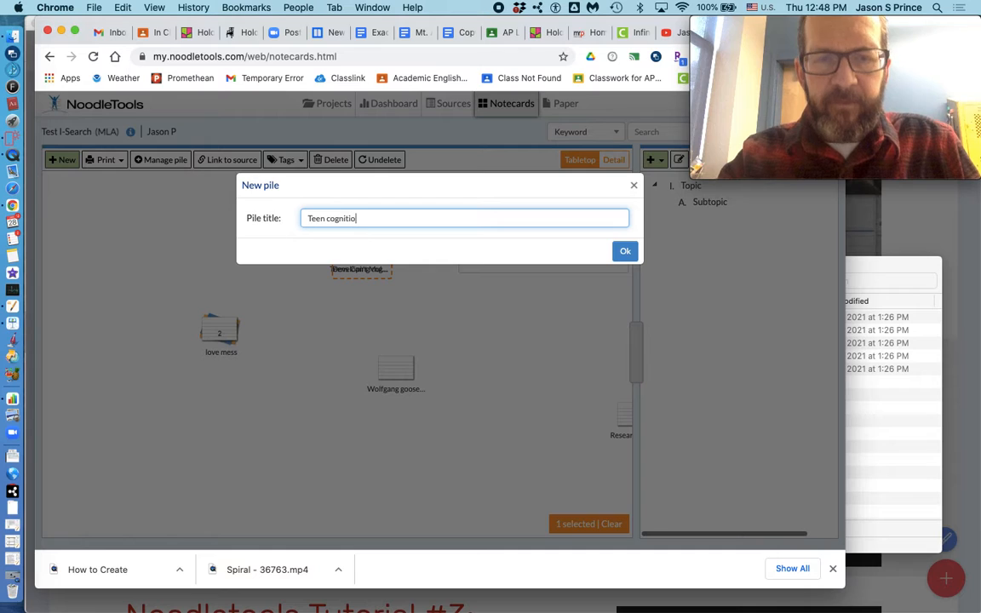
{"action": "left_click", "coordinate": [625, 250]}
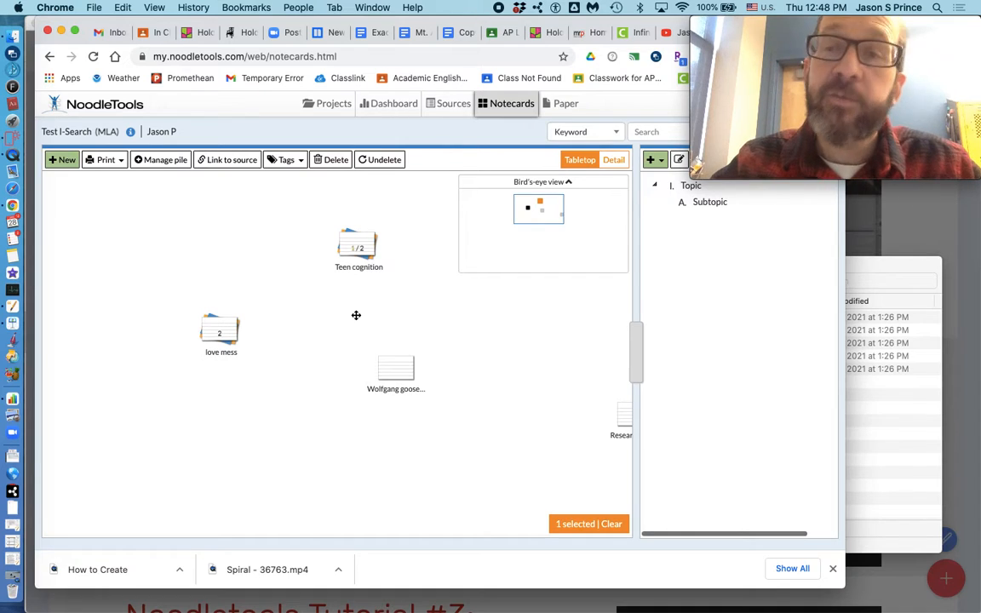
{"action": "mouse_move", "coordinate": [358, 249]}
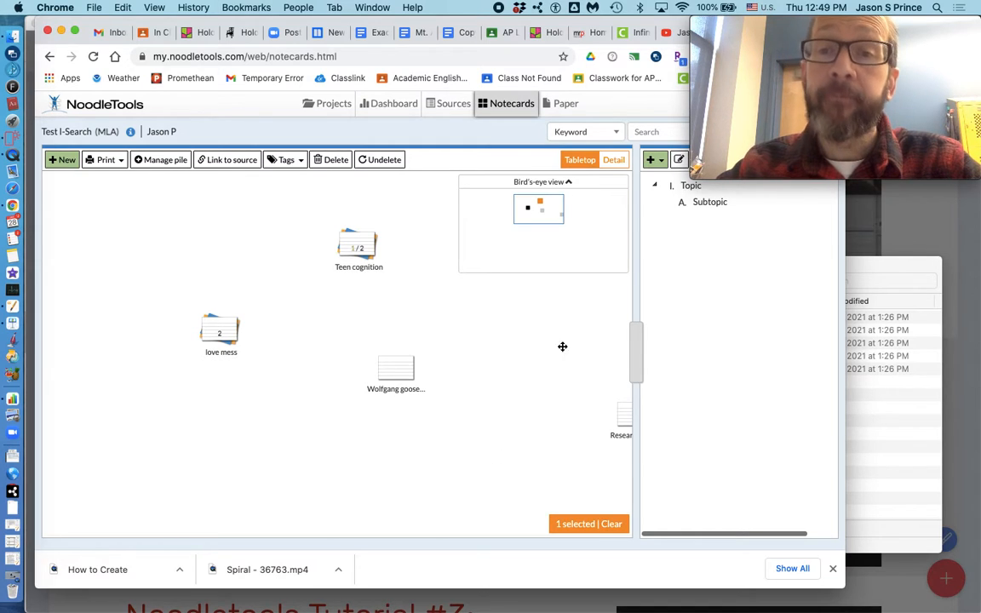
Show the notecards in Detail view, deselect "Developing cognitive skills", and examine the cards listed under Unpiled Notecards and Teen cognition.
{"action": "left_click", "coordinate": [614, 161]}
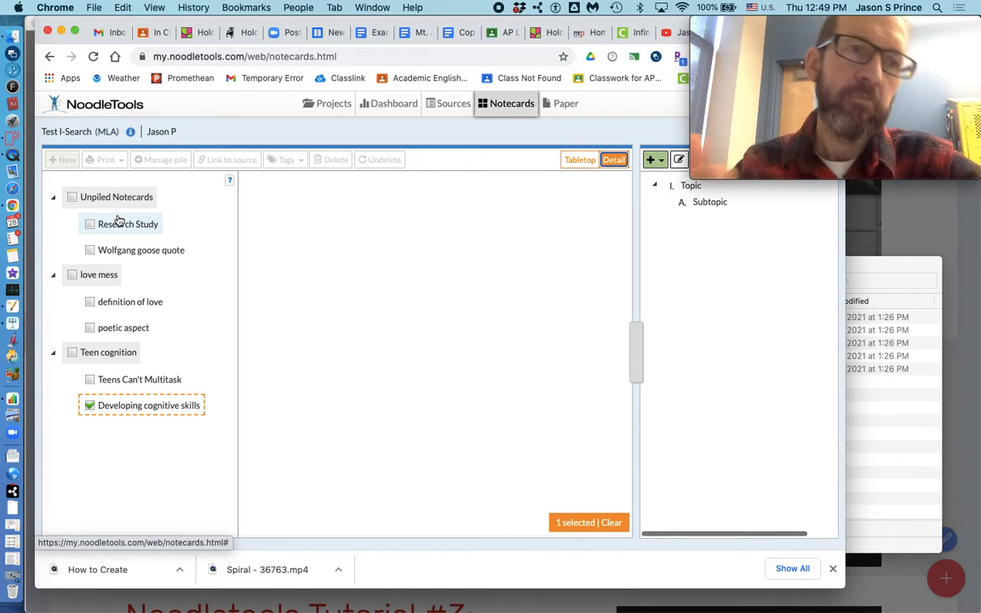
{"action": "left_click", "coordinate": [53, 200]}
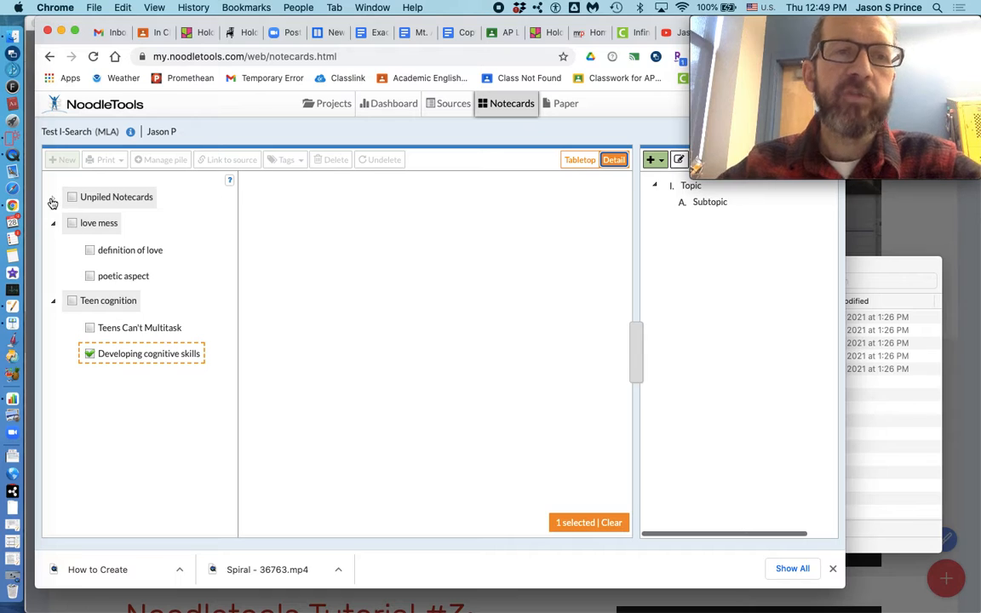
{"action": "left_click", "coordinate": [53, 200]}
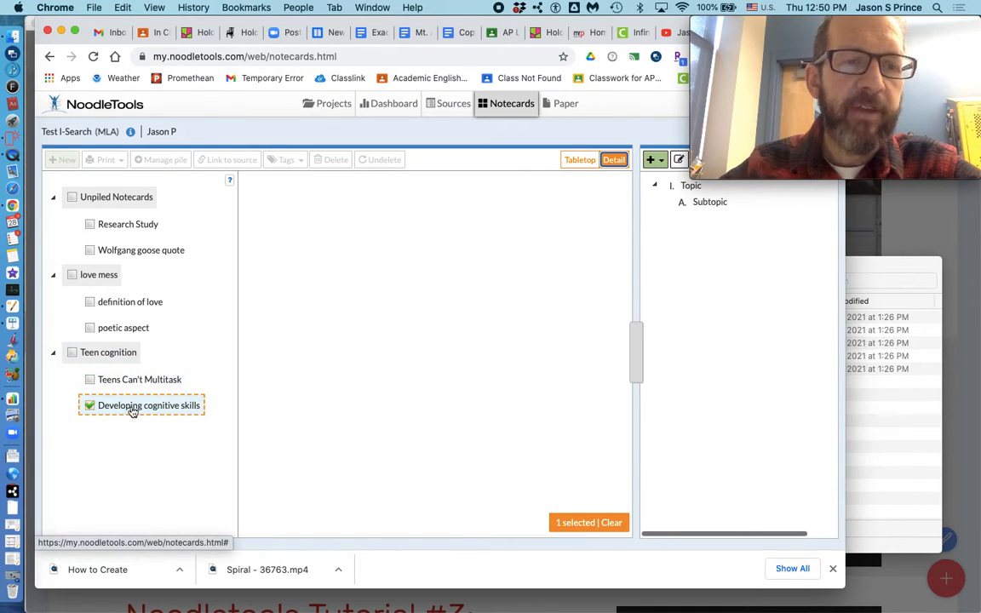
{"action": "left_click", "coordinate": [89, 406]}
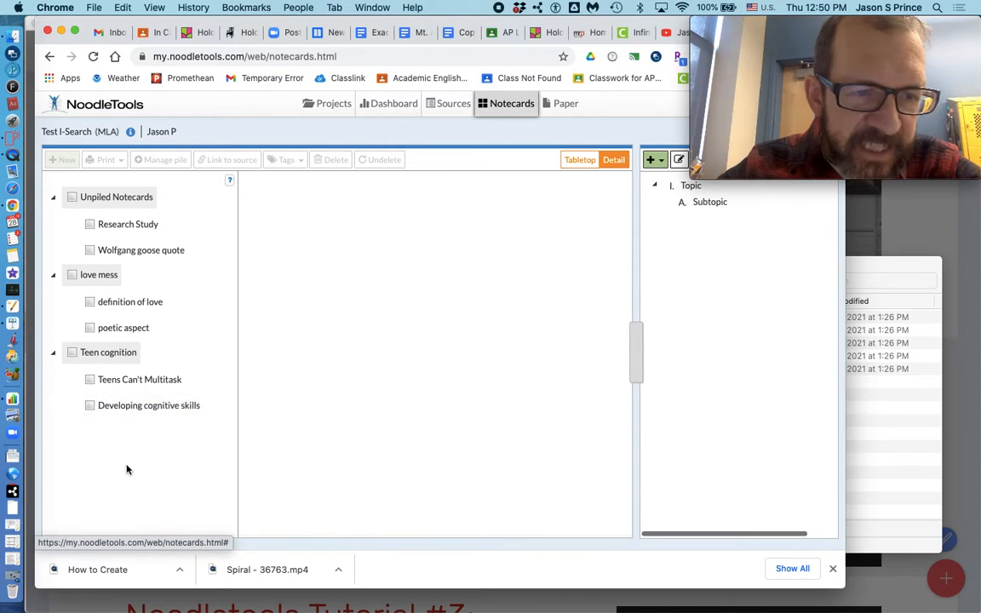
{"action": "left_click", "coordinate": [53, 352]}
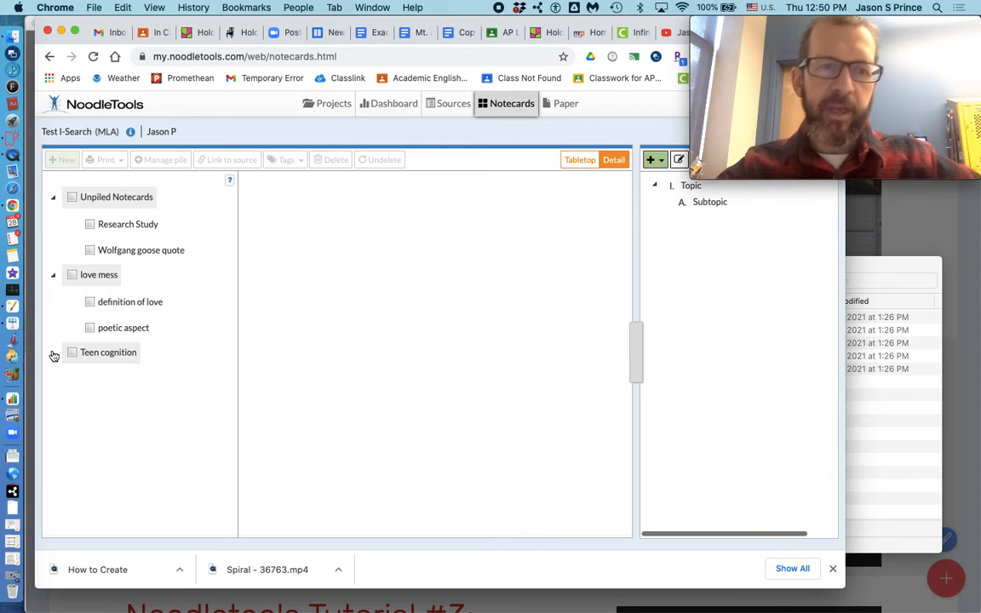
{"action": "left_click", "coordinate": [53, 353]}
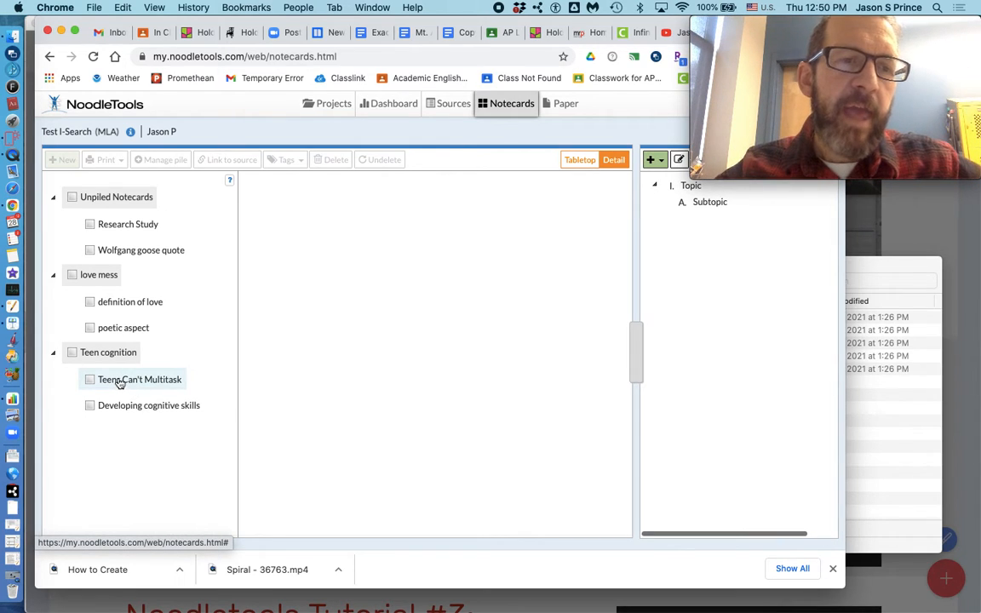
Select both the "Teens Can't Multitask" and "Developing cognitive skills" notecards in the Teen cognition pile and review their full details together.
{"action": "left_click_drag", "start_coordinate": [123, 385], "coordinate": [123, 358]}
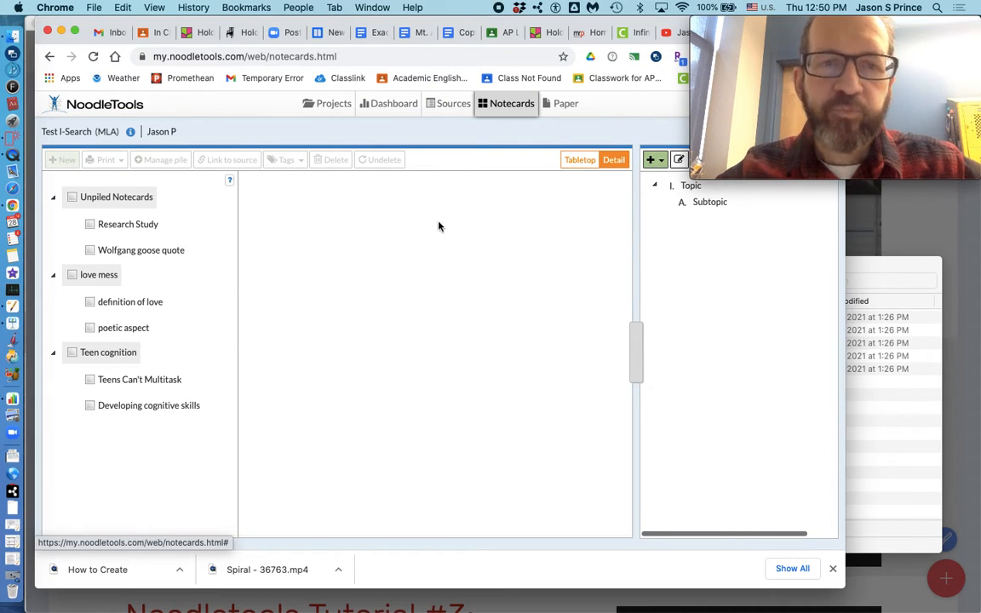
{"action": "left_click", "coordinate": [141, 381]}
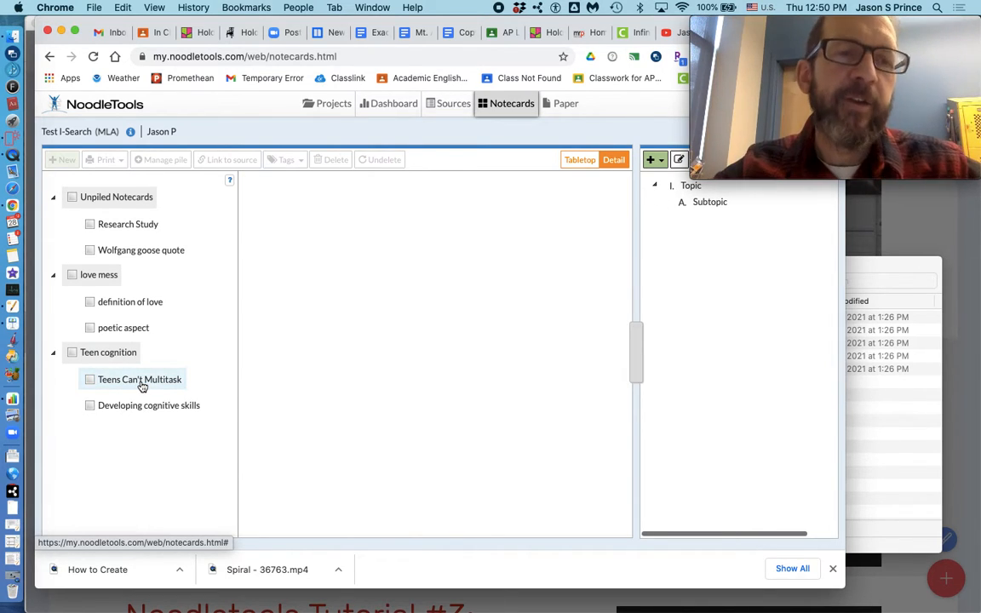
{"action": "left_click", "coordinate": [142, 387]}
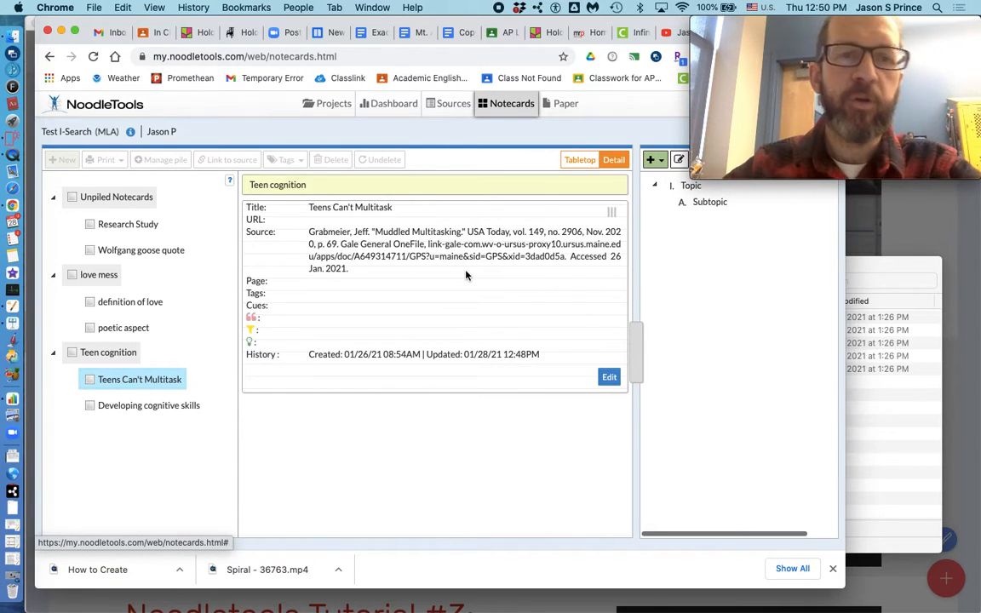
{"action": "left_click", "coordinate": [189, 406], "text": "shift"}
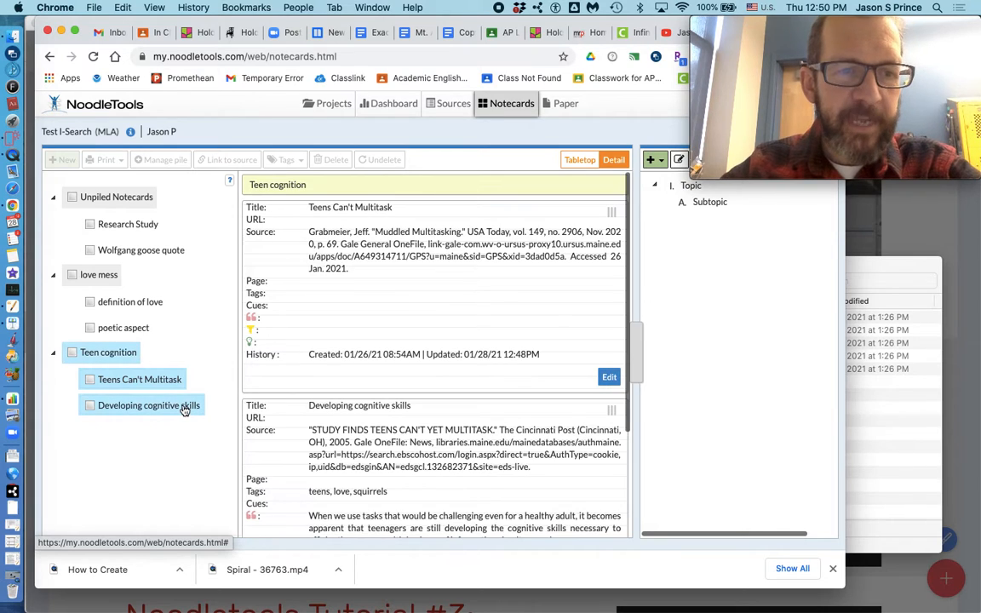
{"action": "scroll", "coordinate": [343, 383], "scroll_direction": "down", "scroll_amount": 3}
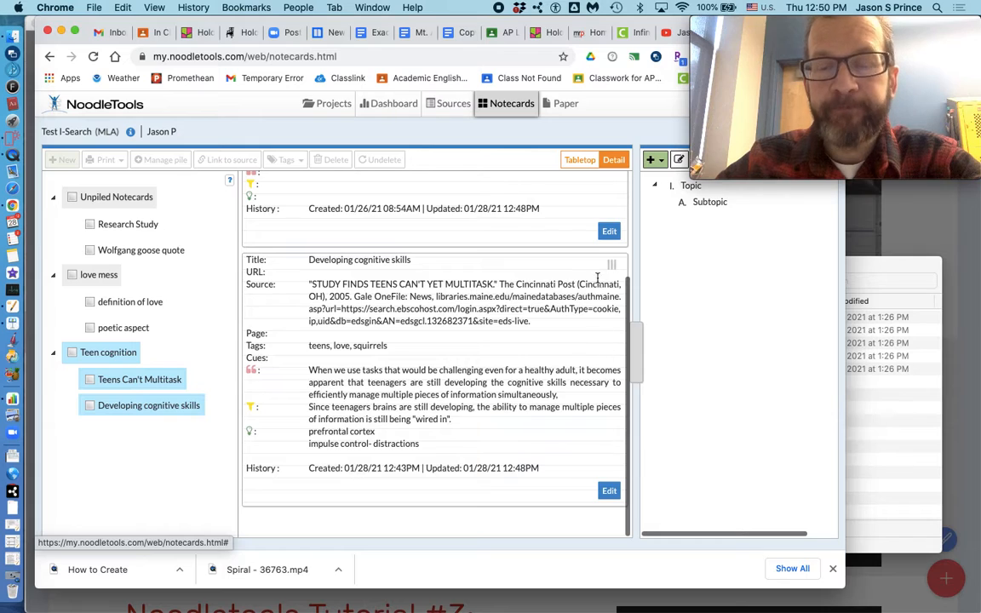
{"action": "scroll", "coordinate": [521, 342], "scroll_direction": "up", "scroll_amount": 3}
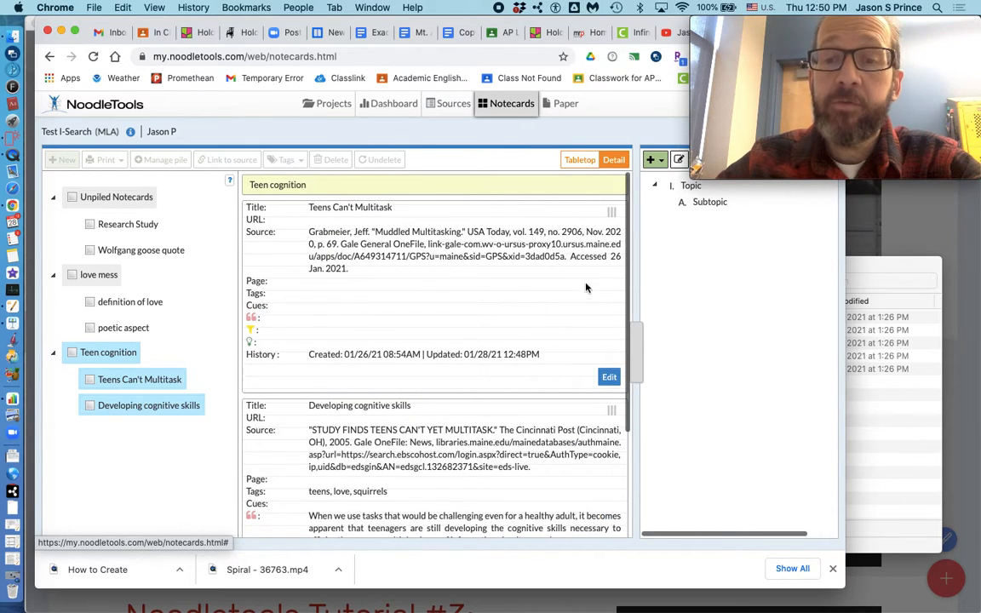